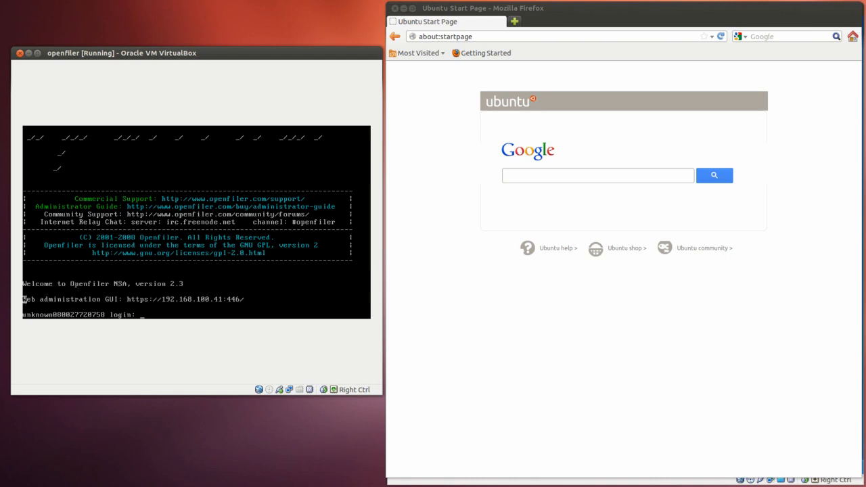
left_click_drag(25, 299, 229, 299)
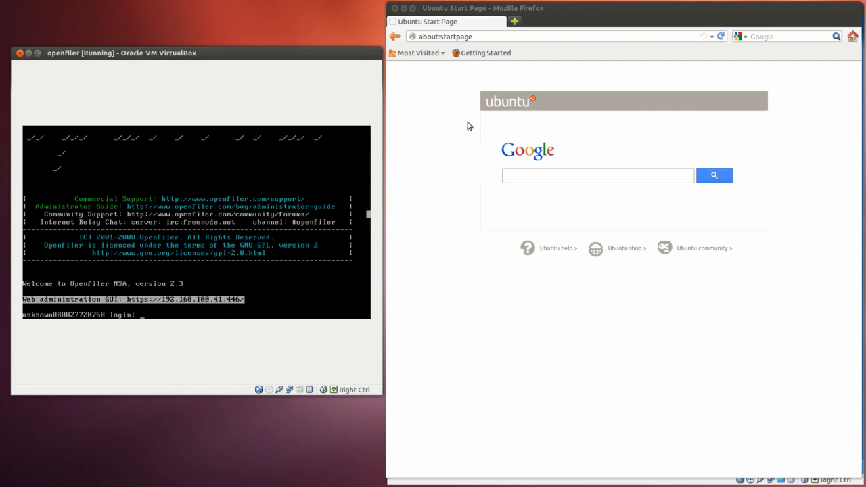
left_click(459, 37)
double_click(460, 37)
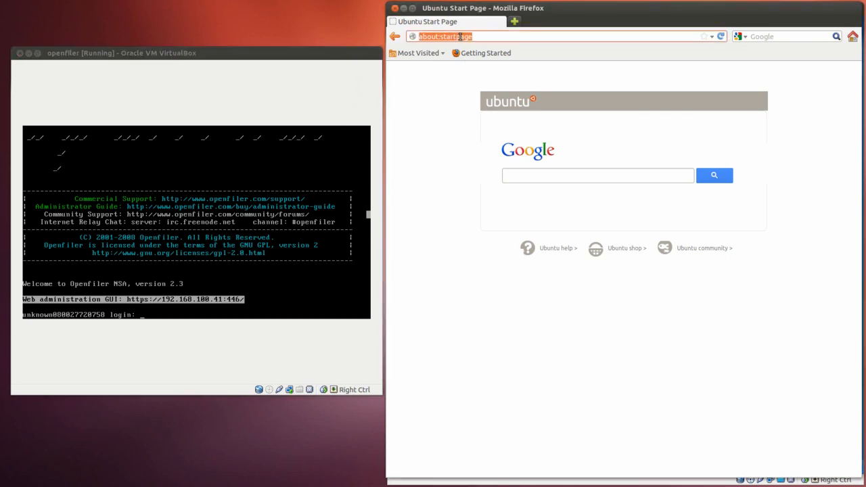
type("ht")
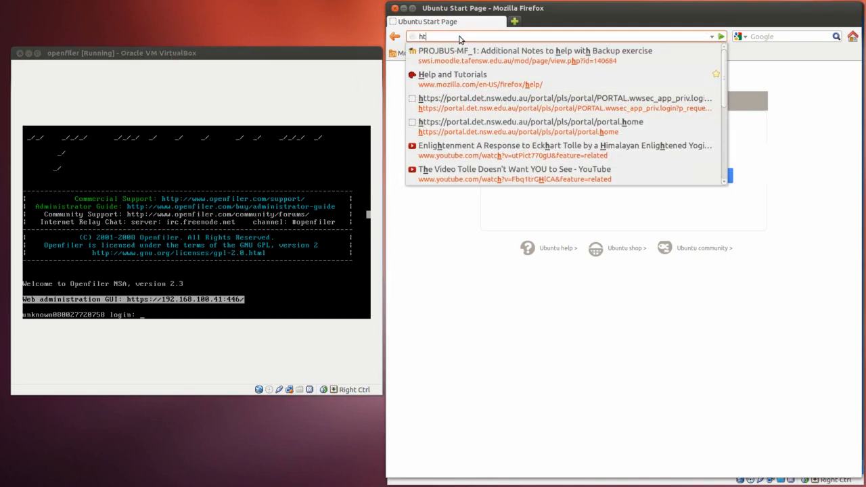
type("tps://")
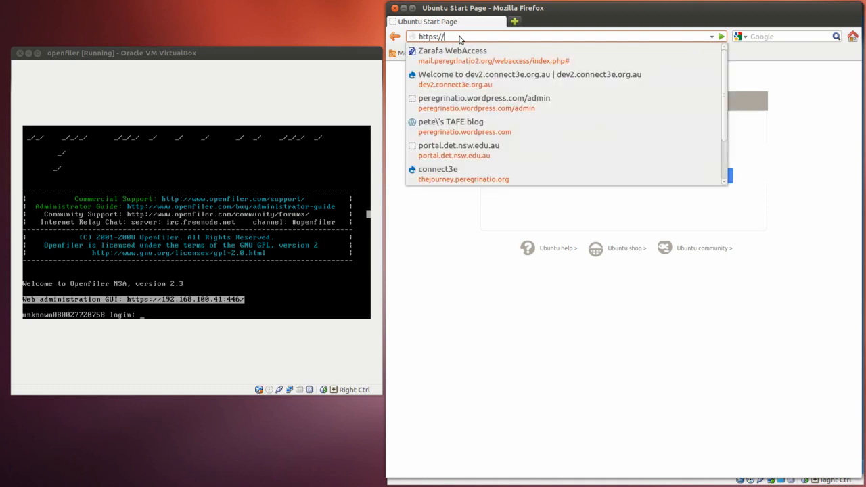
type("192.168.100.41:446")
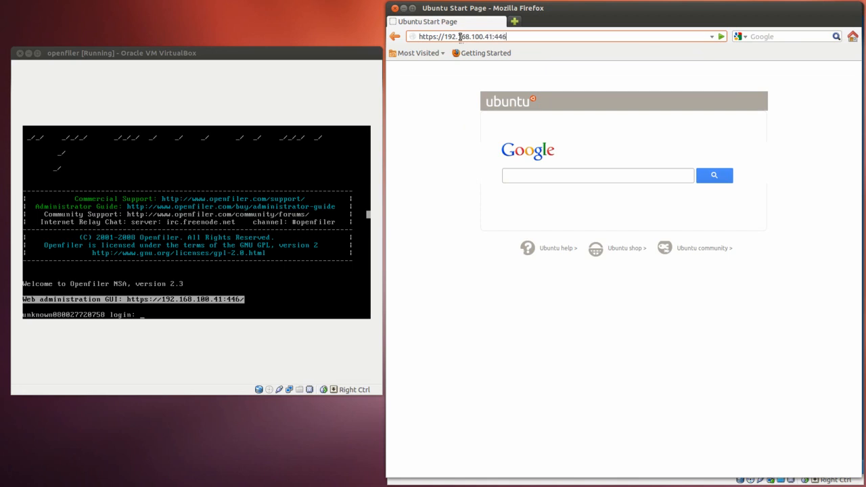
key("Return")
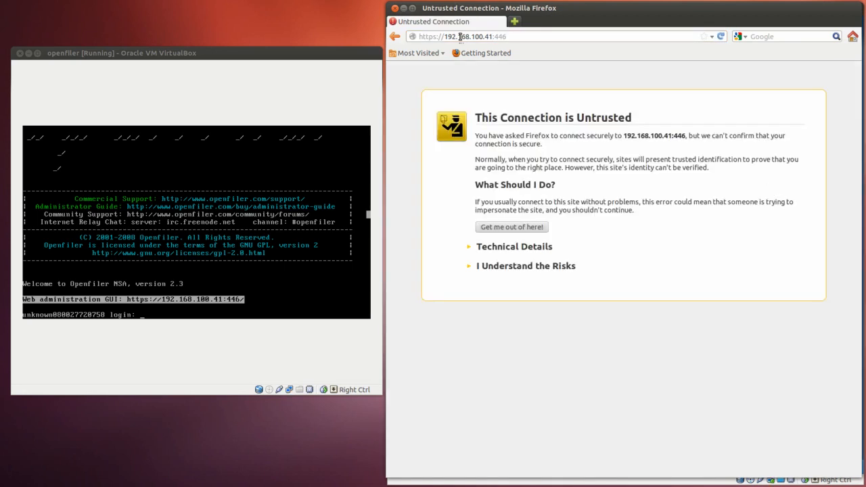
Add and confirm a permanently stored security exception for the untrusted certificate of 192.168.100.41:446
left_click(498, 268)
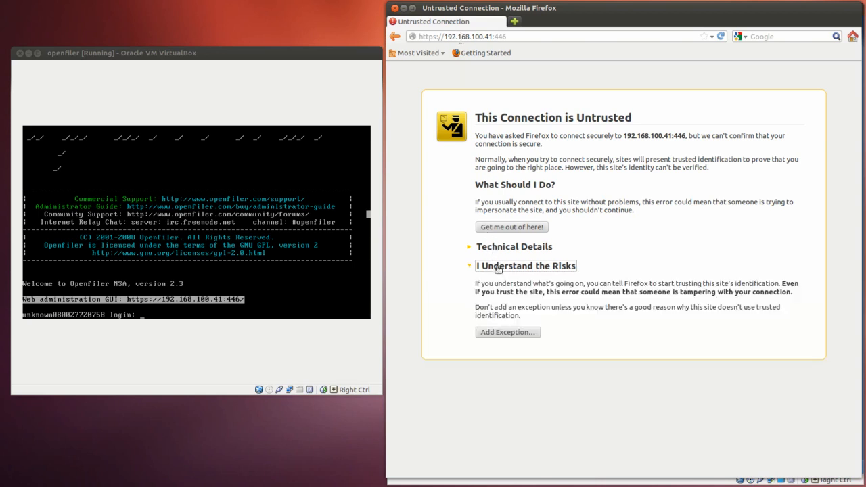
left_click(501, 335)
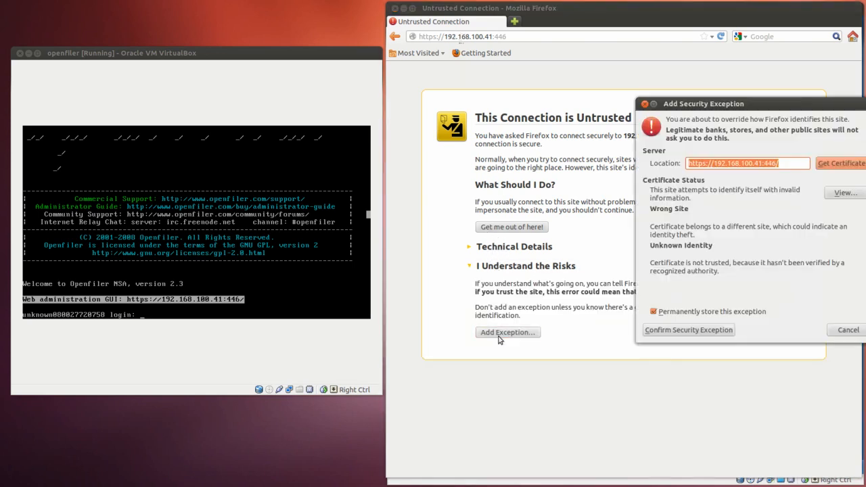
left_click(701, 330)
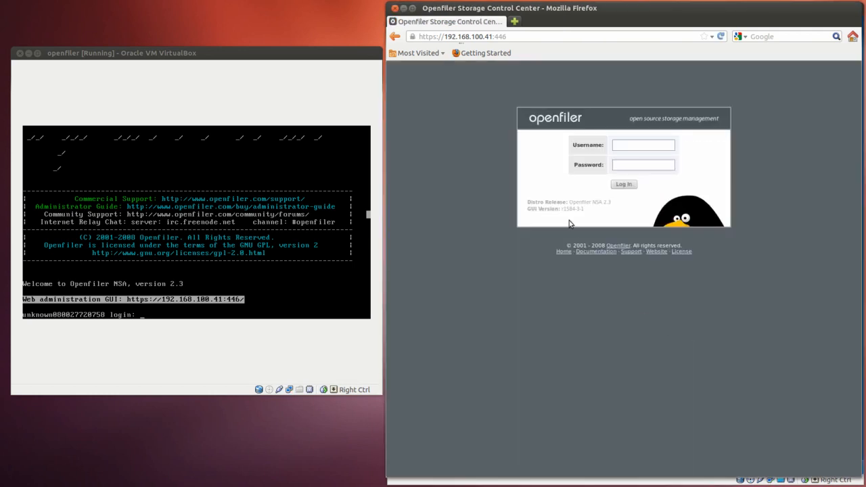
Log in with the username openfiler and the account password, and dismiss the offer to remember the password
left_click(625, 144)
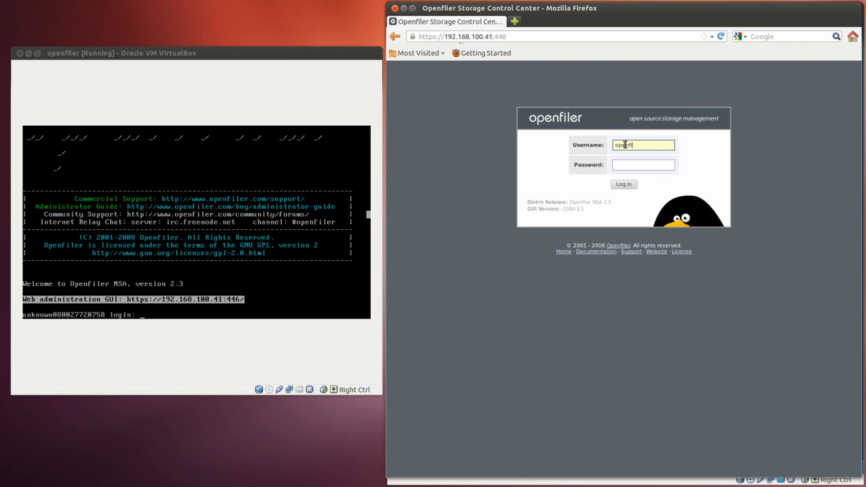
key("Tab")
type("p")
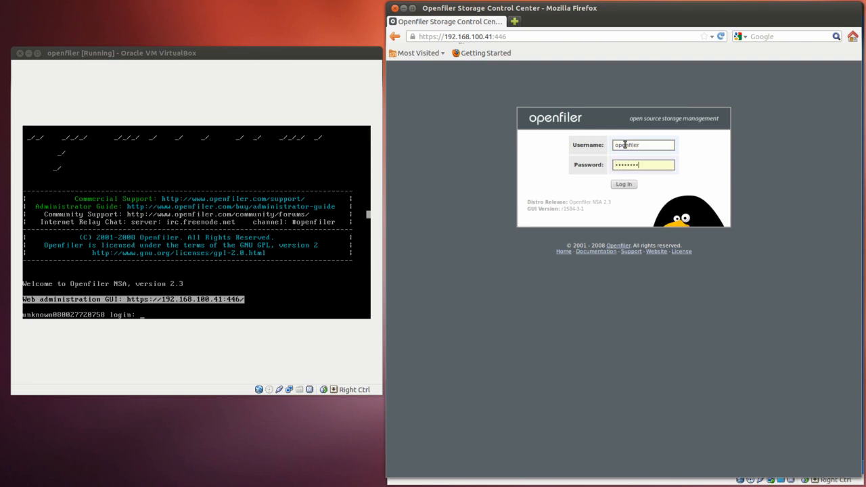
key("Return")
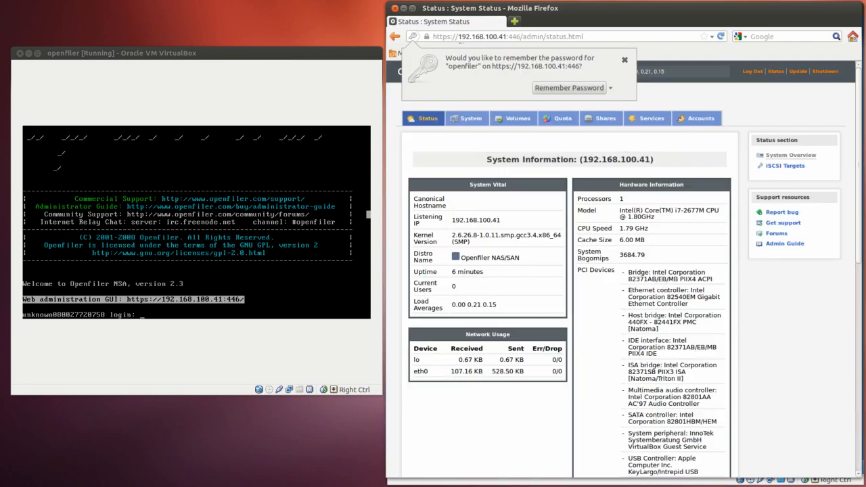
left_click(625, 60)
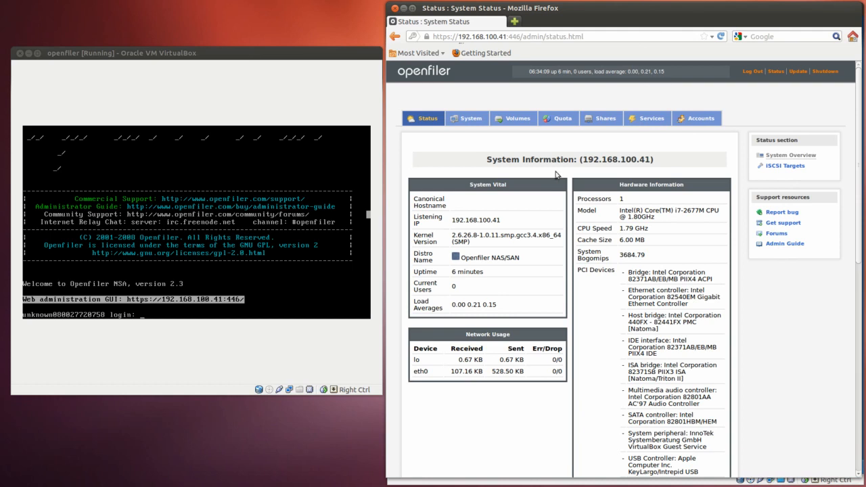
Examine the system status page, including hardware information, SCSI devices, memory usage and mounted filesystems
scroll(556, 178, "down", 6)
scroll(560, 182, "down", 5)
scroll(560, 180, "up", 10)
scroll(478, 275, "down", 5)
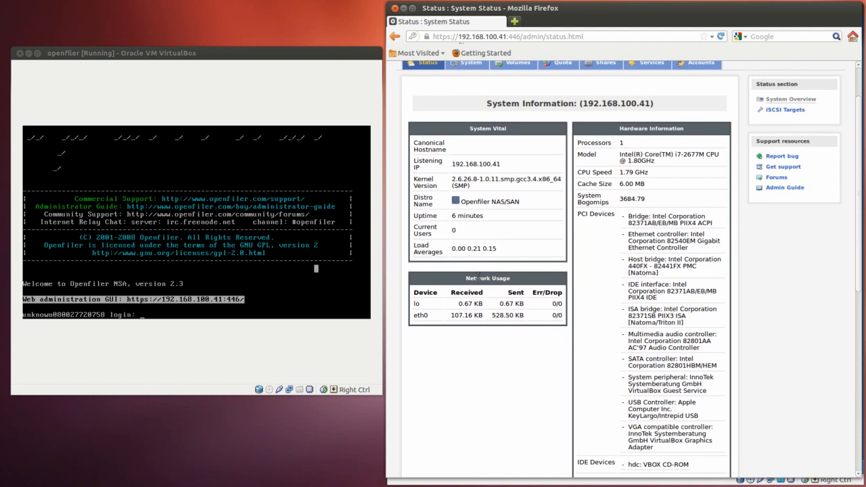
scroll(478, 275, "down", 5)
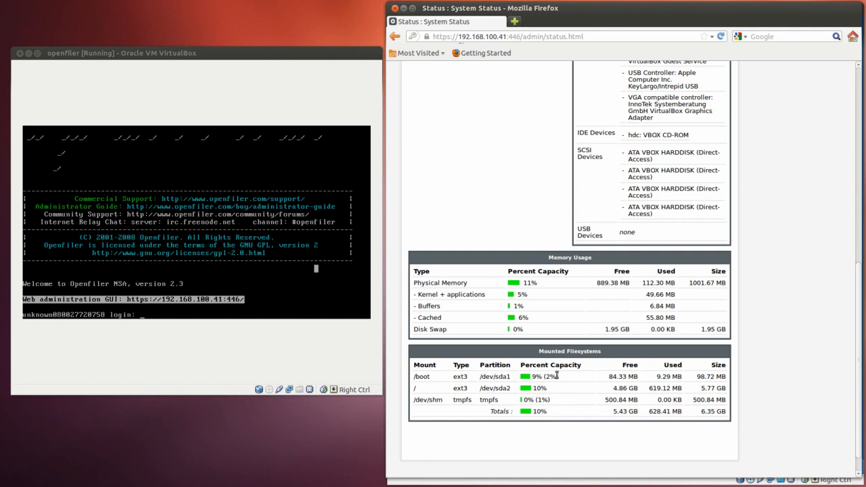
scroll(557, 376, "up", 10)
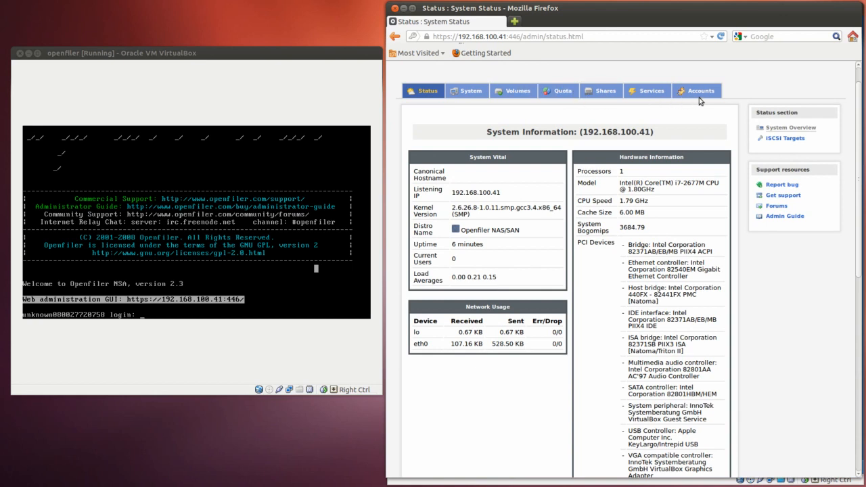
Open the block device list for creating new physical volumes, and view the partitions in /dev/sda
left_click(512, 93)
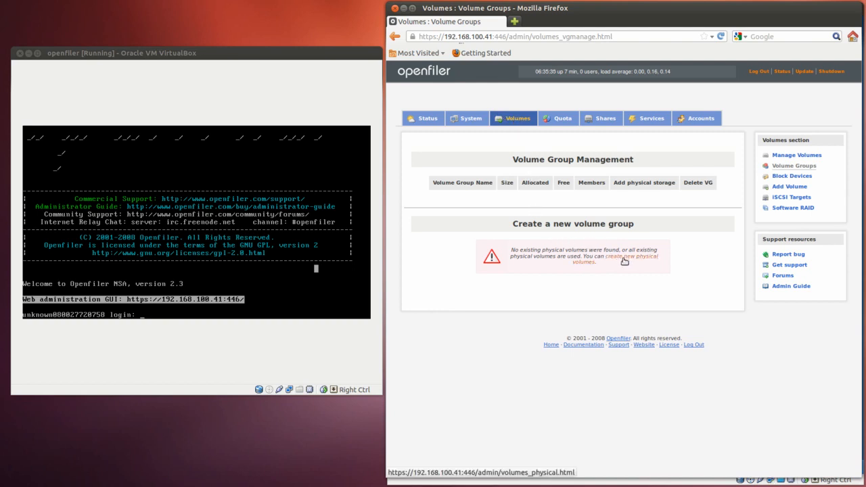
left_click(624, 261)
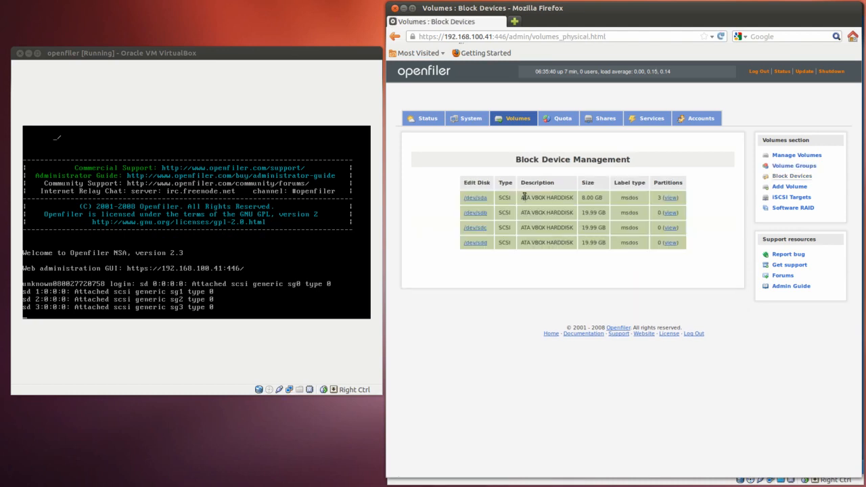
left_click(475, 213)
left_click(670, 198)
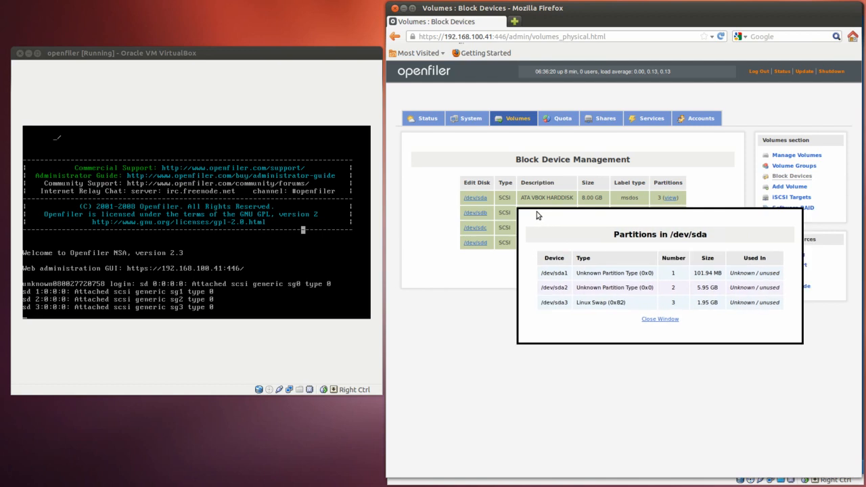
left_click(660, 319)
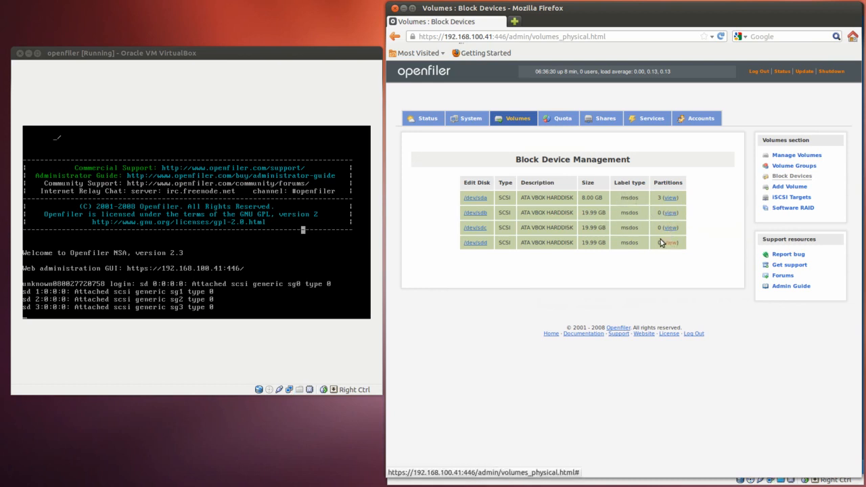
Create a primary RAID array member partition in /dev/sdb spanning cylinders 1 to 2610
left_click(479, 214)
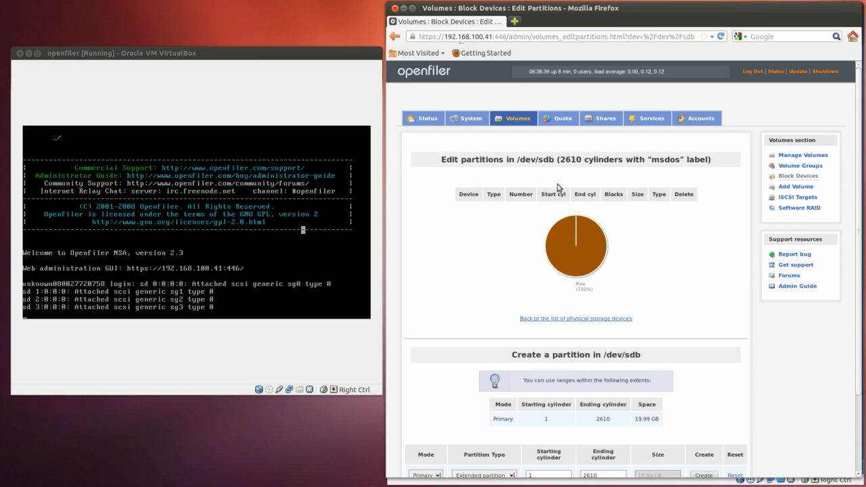
scroll(596, 250, "down", 3)
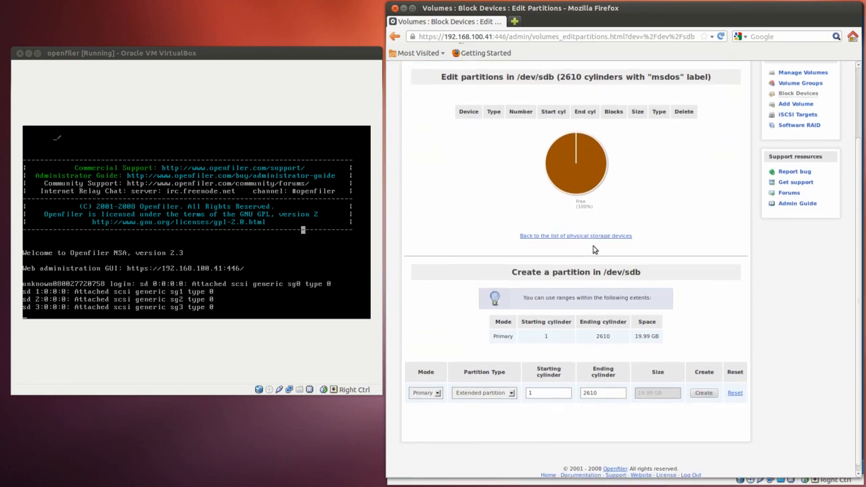
left_click(511, 388)
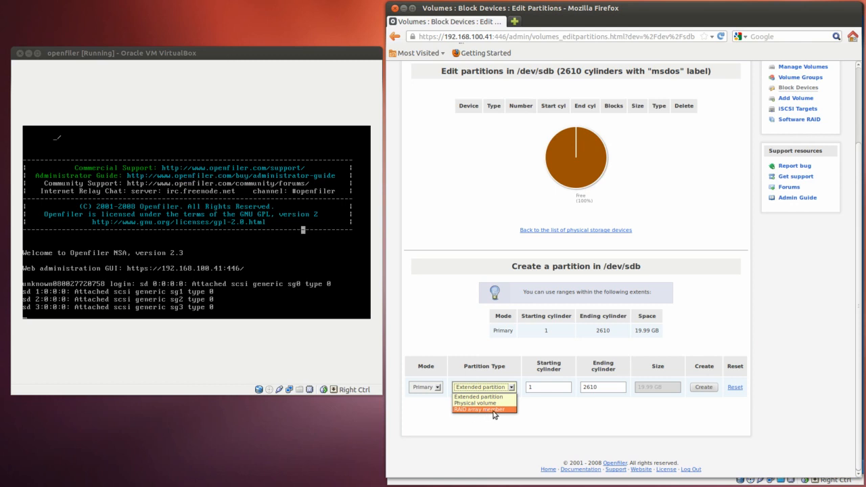
left_click(495, 409)
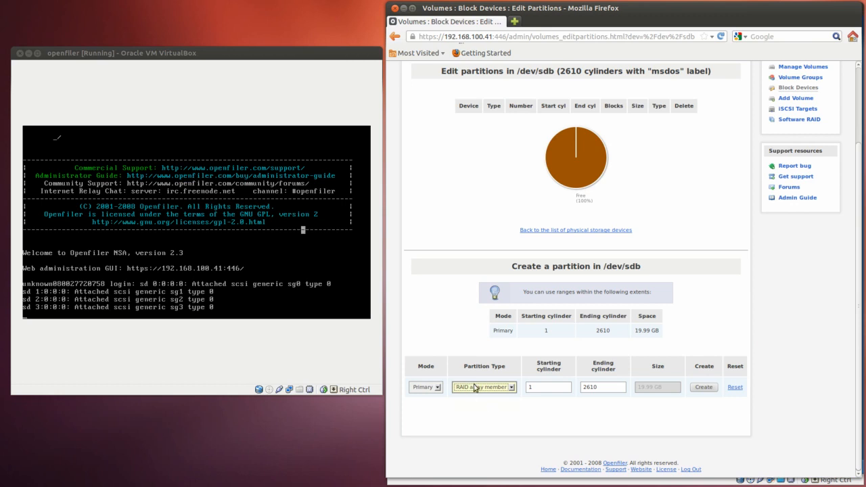
left_click(704, 388)
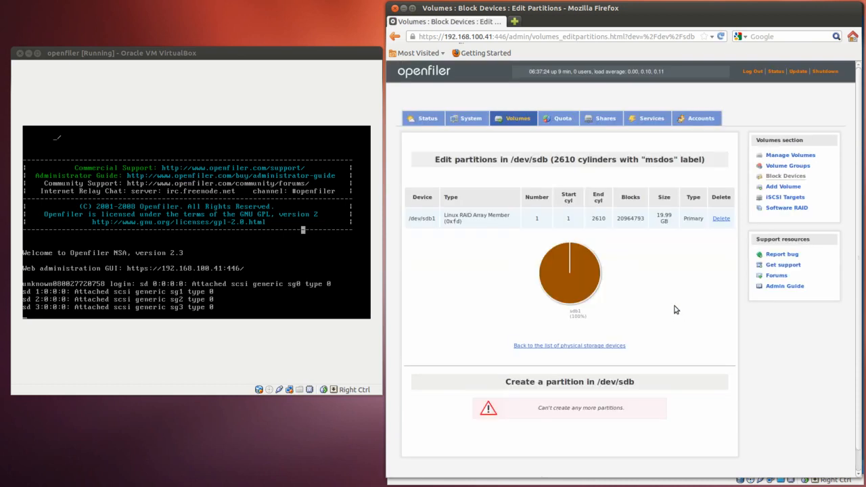
Return to the block device list and create a primary RAID array member partition in /dev/sdc spanning cylinders 1 to 2610
scroll(665, 313, "down", 1)
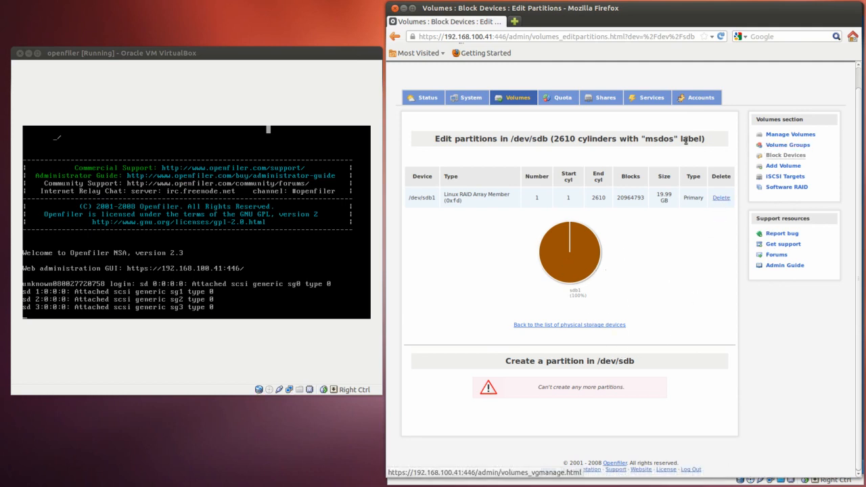
left_click(785, 156)
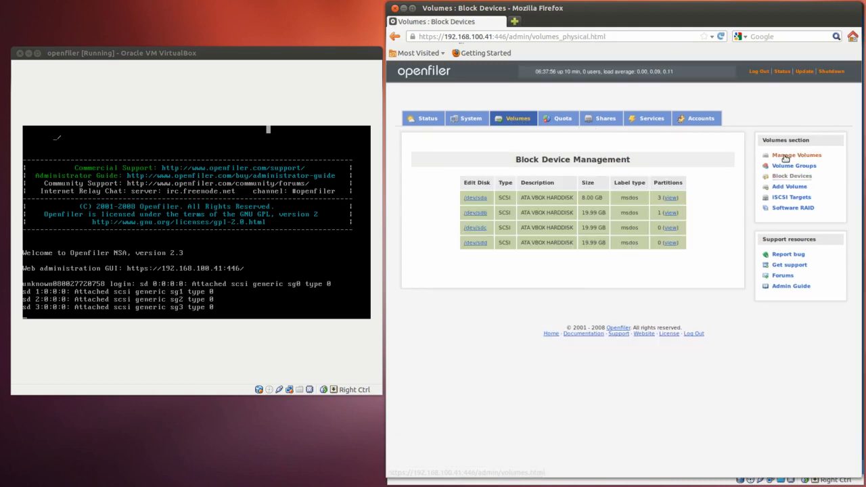
left_click(477, 228)
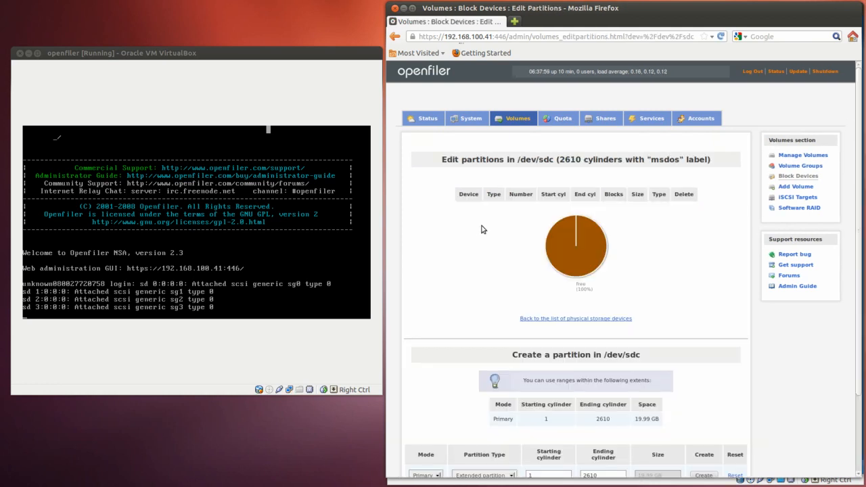
scroll(549, 270, "down", 2)
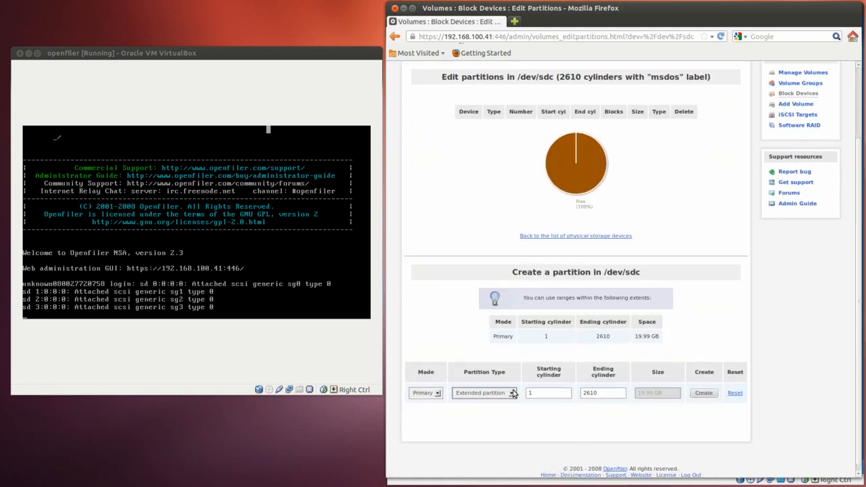
left_click(512, 393)
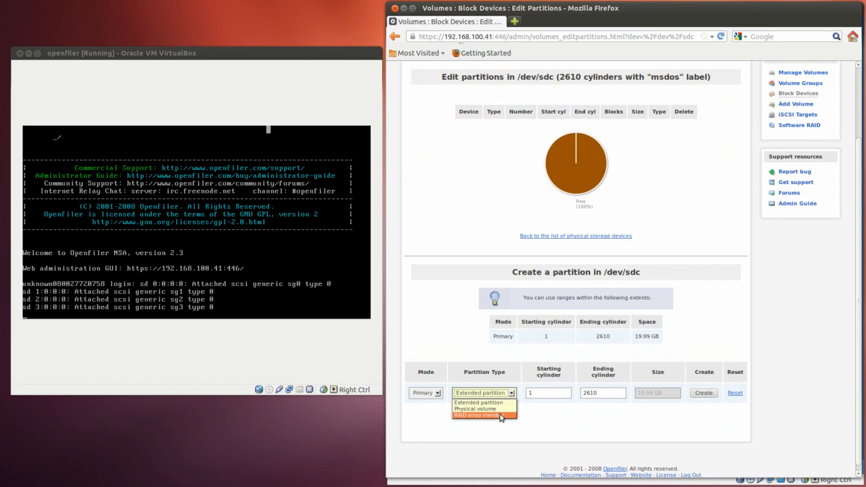
left_click(501, 416)
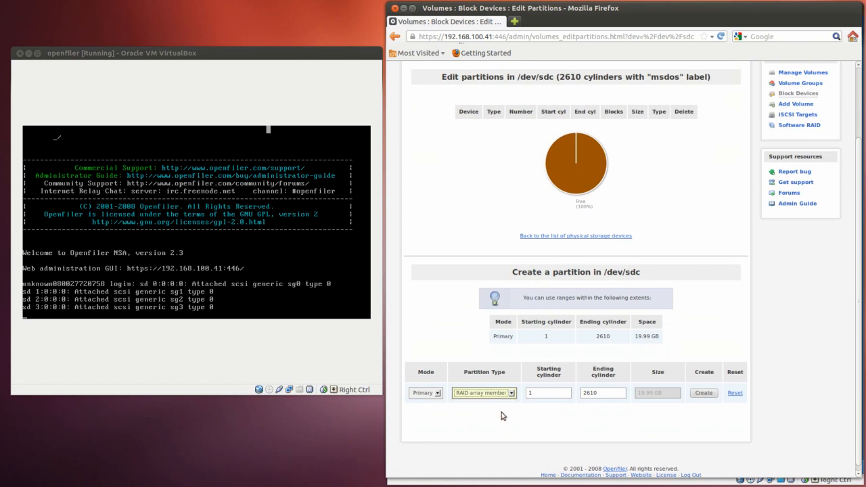
left_click(704, 393)
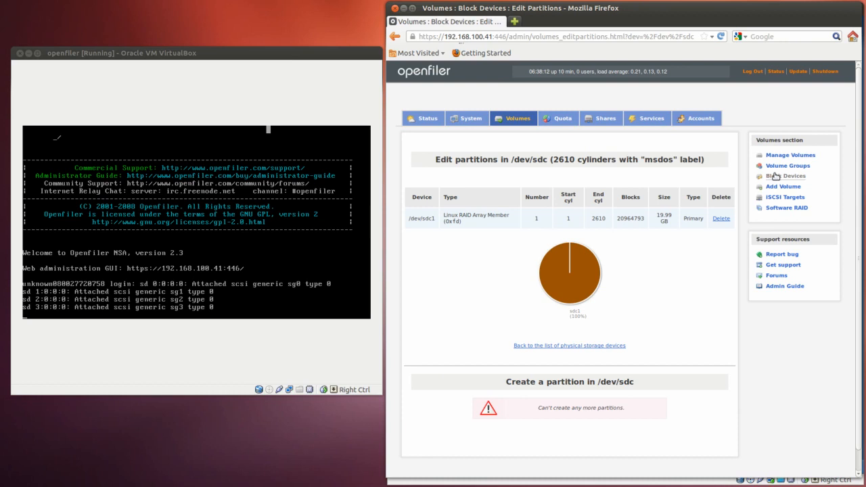
Return to the block device list and create a primary RAID array member partition in /dev/sdd spanning cylinders 1 to 2610
left_click(784, 177)
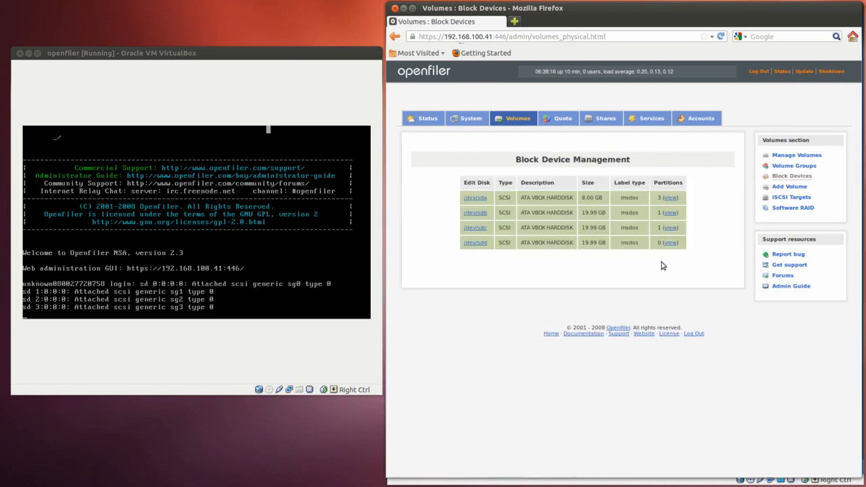
left_click(475, 242)
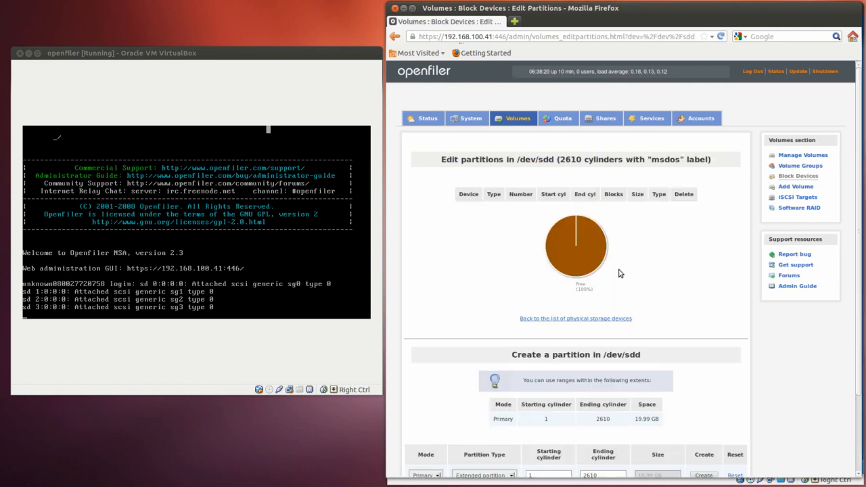
scroll(652, 367, "down", 2)
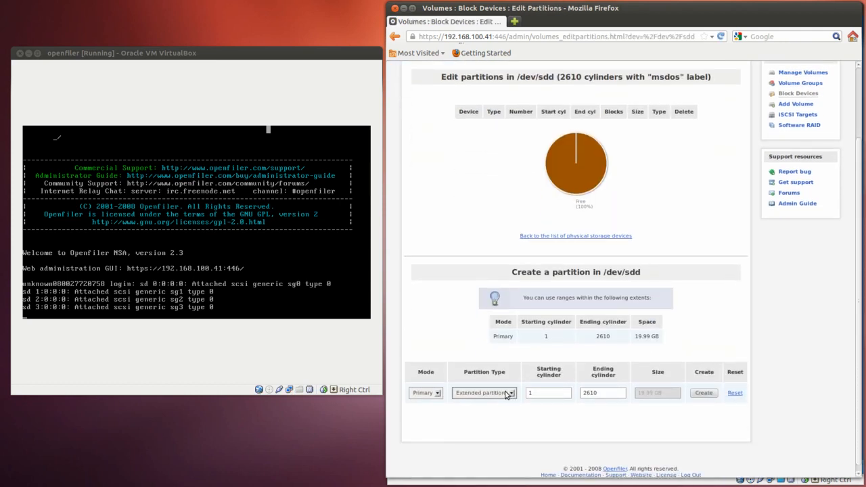
left_click(507, 393)
left_click(495, 415)
left_click(703, 393)
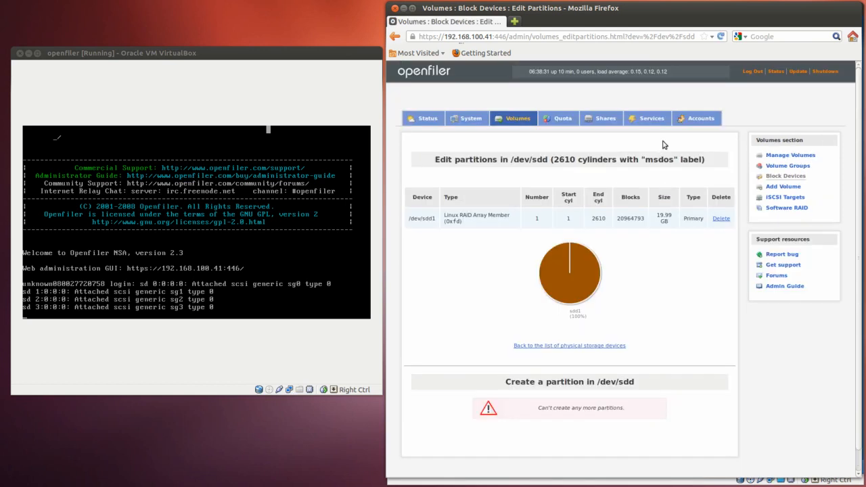
Open software RAID management and configure the new array as RAID-5 (parity) with a 64 kB chunk size
left_click(781, 178)
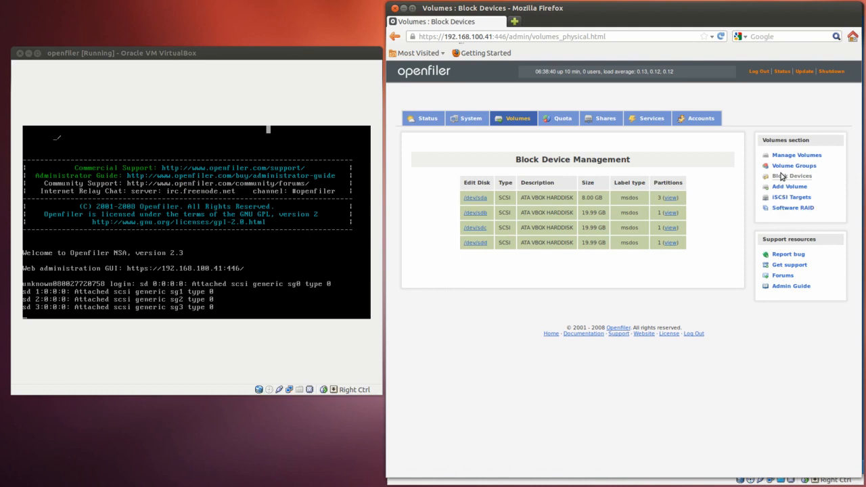
left_click(787, 211)
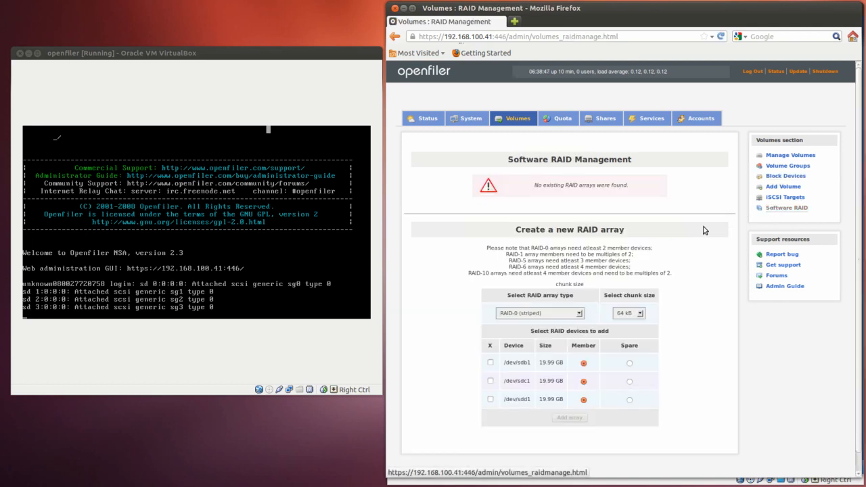
left_click(580, 314)
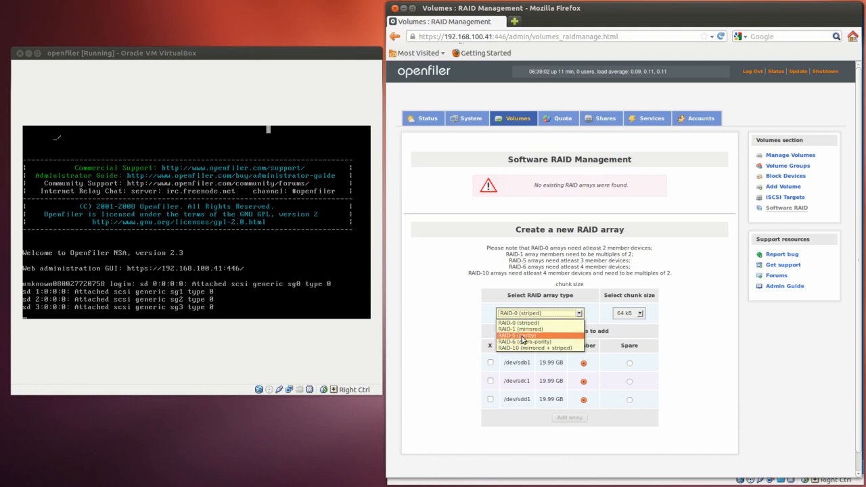
left_click(526, 336)
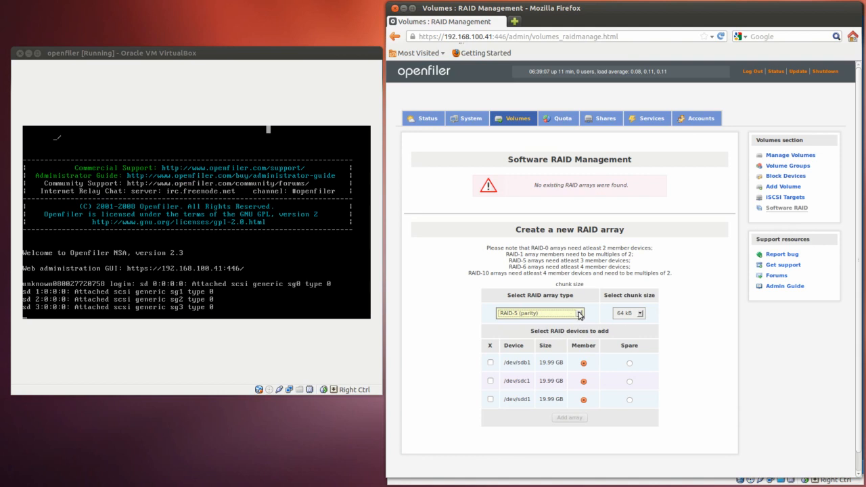
left_click(639, 314)
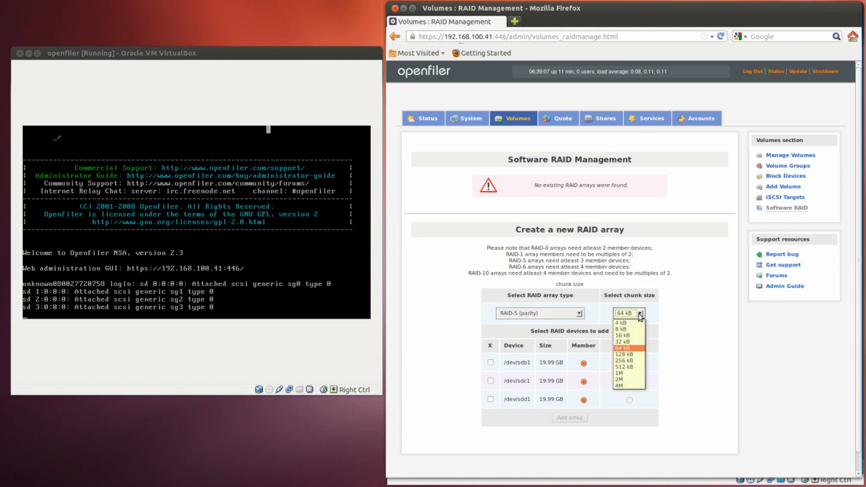
left_click(630, 347)
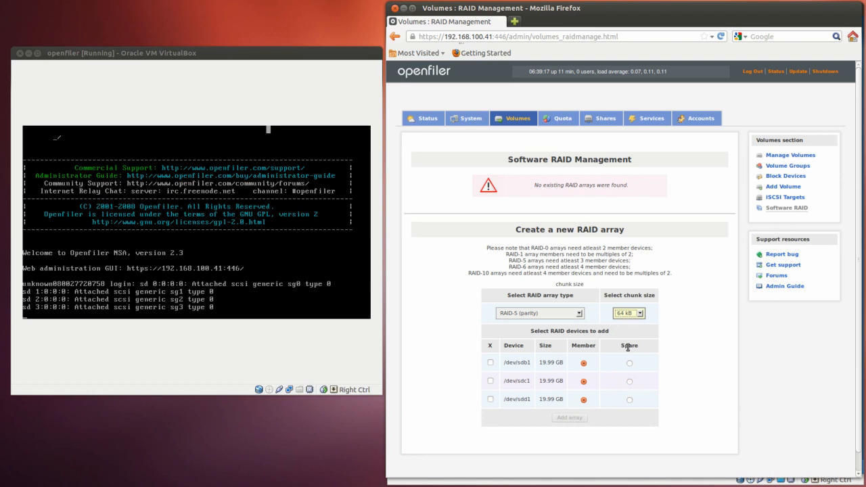
Include /dev/sdb1, /dev/sdc1 and /dev/sdd1 as members of the RAID-5 array and add the array
left_click(491, 364)
left_click(491, 381)
left_click(490, 400)
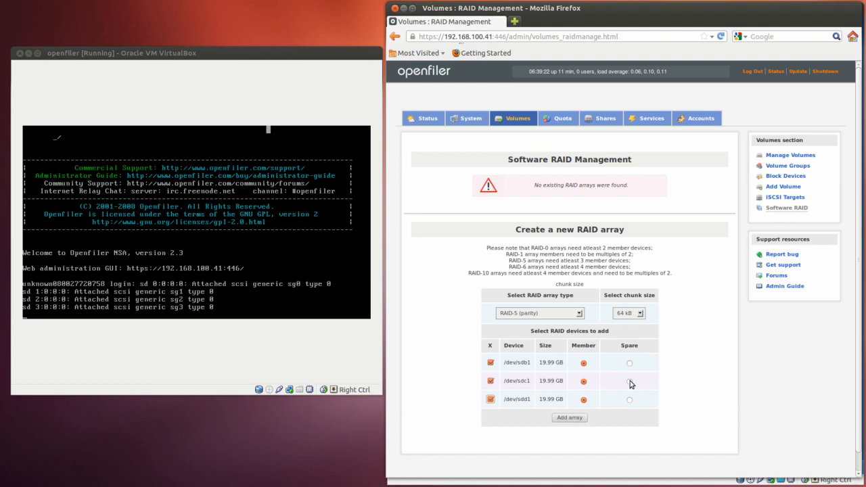
left_click(630, 382)
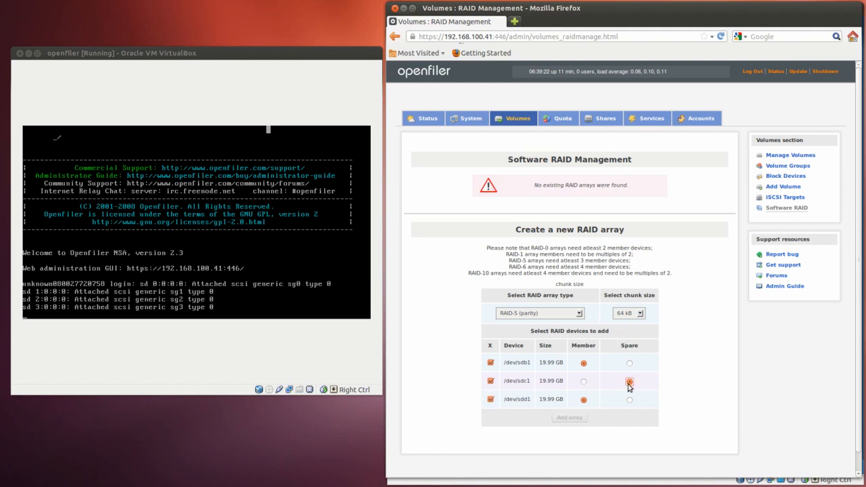
left_click(584, 382)
left_click(569, 419)
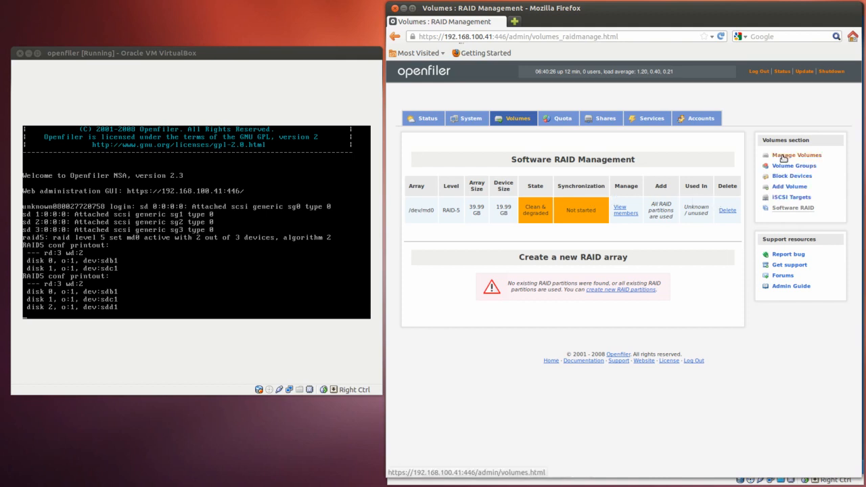
Create a volume group named vgpool from the physical volume /dev/md0
left_click(785, 187)
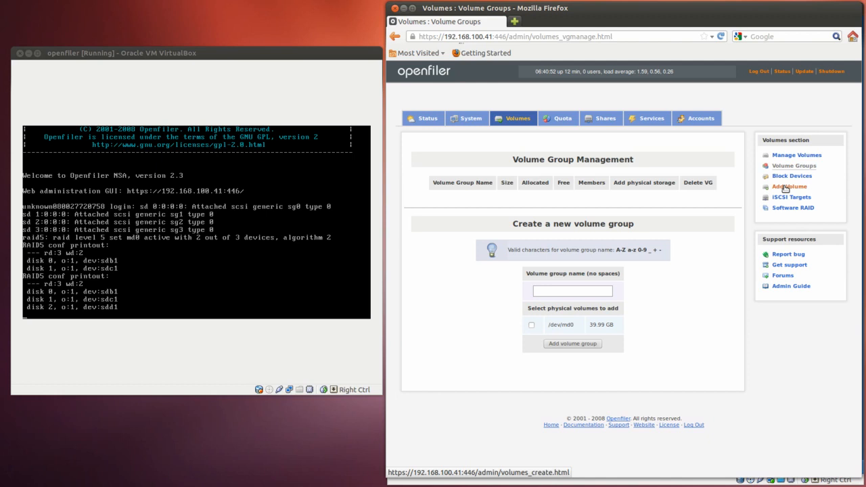
left_click(545, 291)
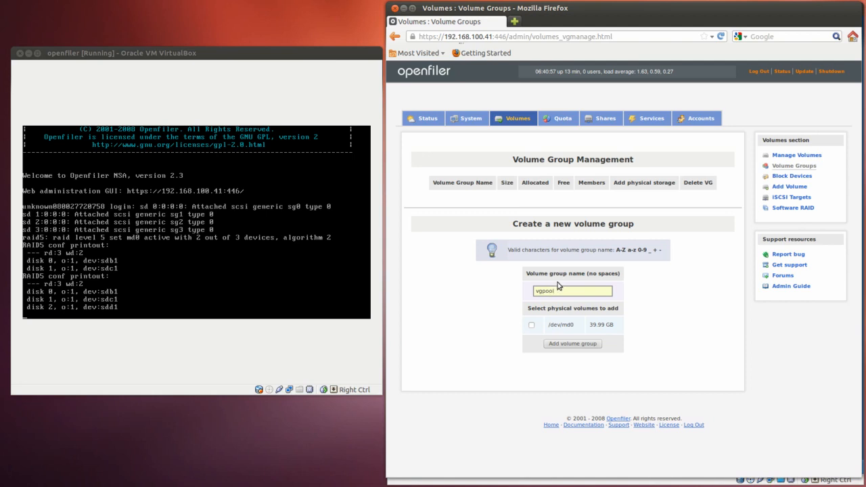
left_click(531, 327)
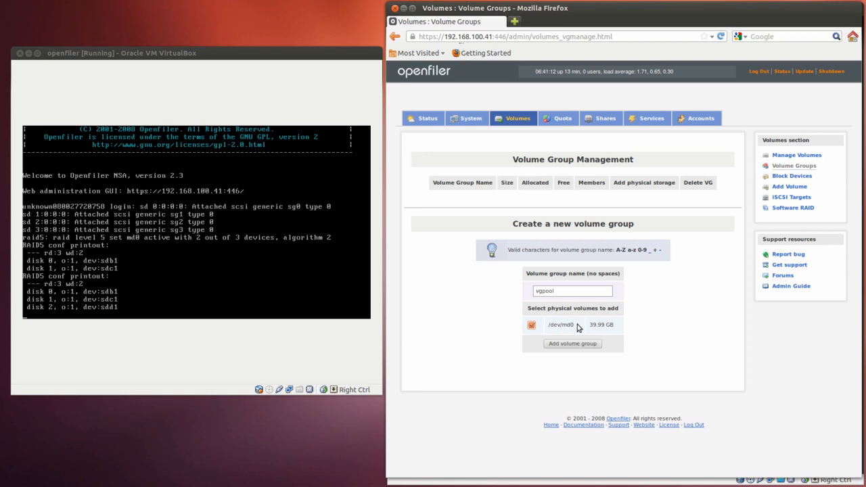
mouse_move(590, 325)
left_mouse_down()
mouse_move(611, 327)
mouse_move(605, 328)
left_mouse_up()
left_click(585, 345)
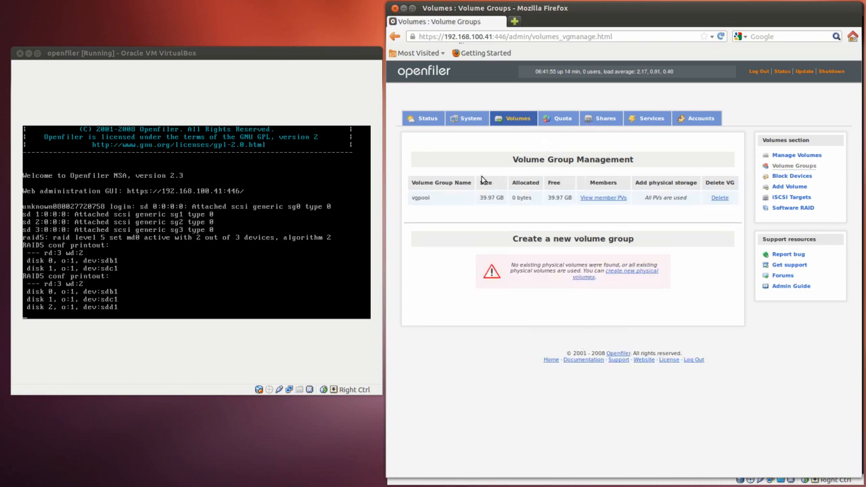
Open the form for adding a volume in vgpool and set the required space to 40928 MB
left_click(786, 188)
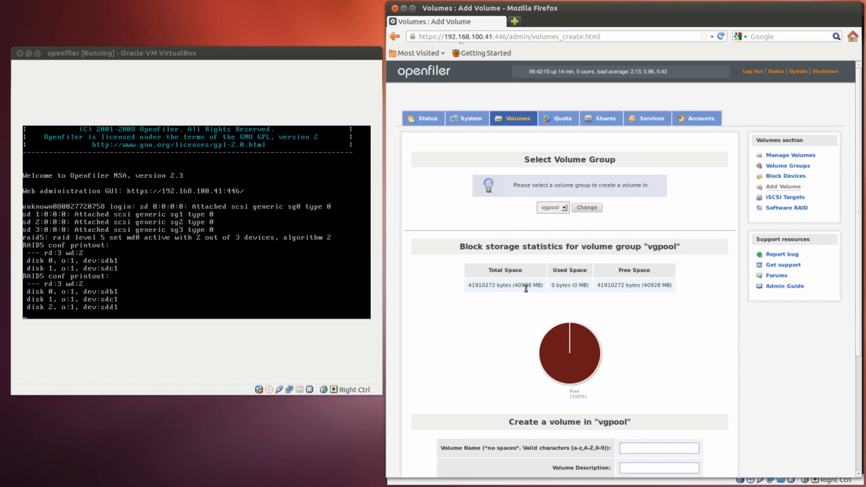
scroll(523, 287, "down", 3)
scroll(526, 291, "down", 1)
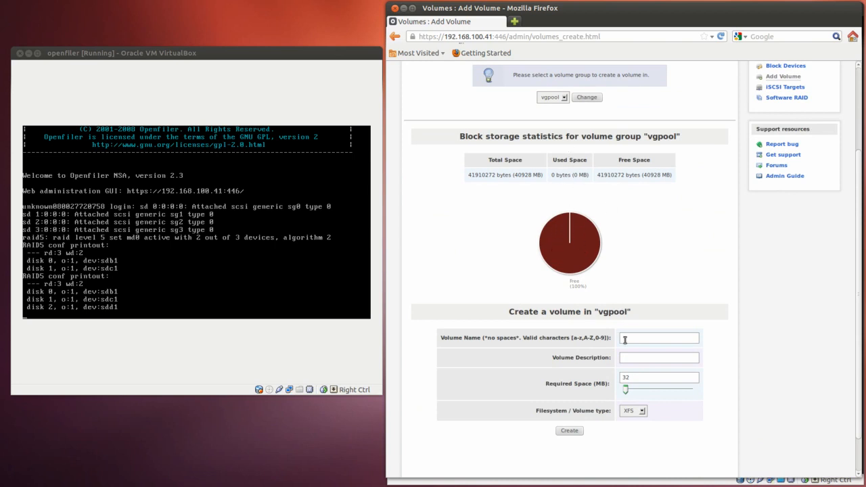
left_click_drag(625, 391, 693, 393)
left_click(566, 98)
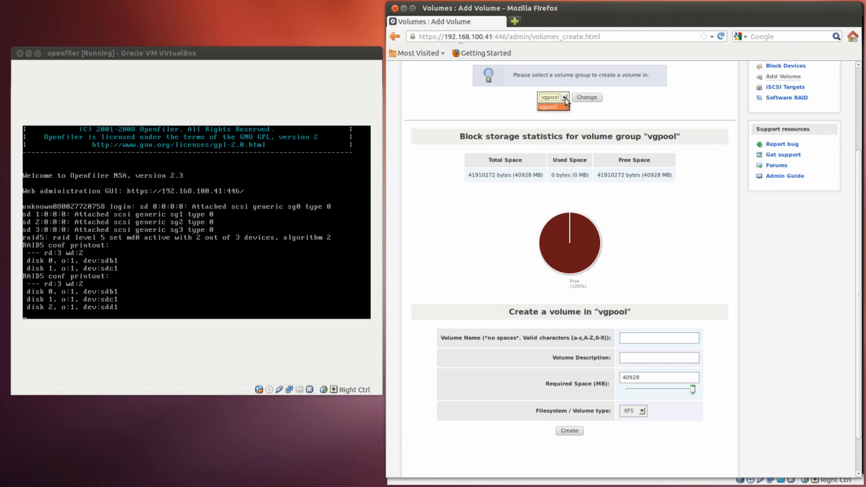
left_click(567, 99)
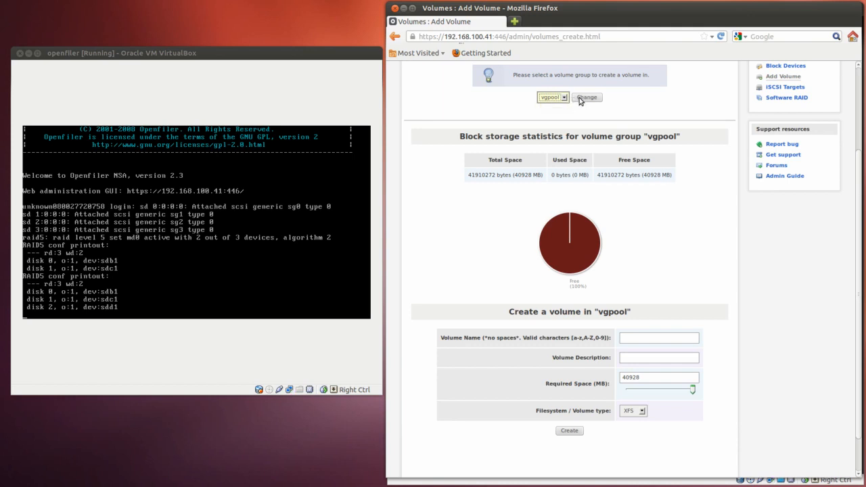
Enter student-data as both the name and the description of the new volume
left_click(635, 337)
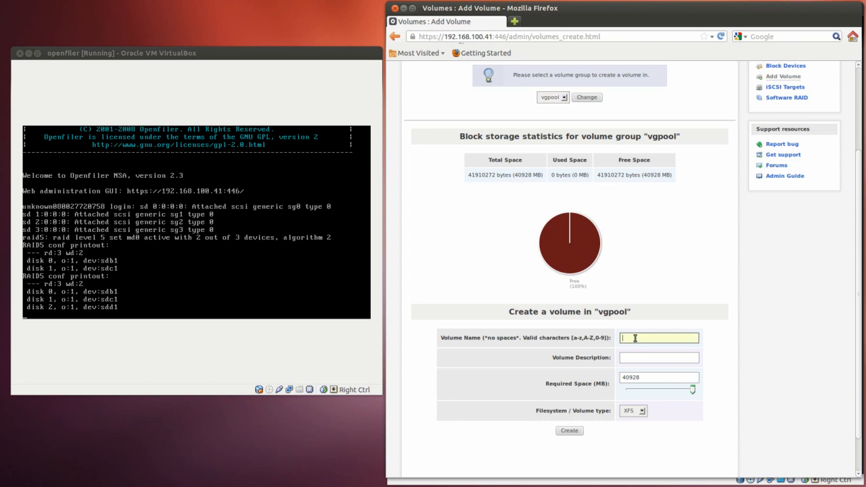
type("studdent-data")
left_click(637, 358)
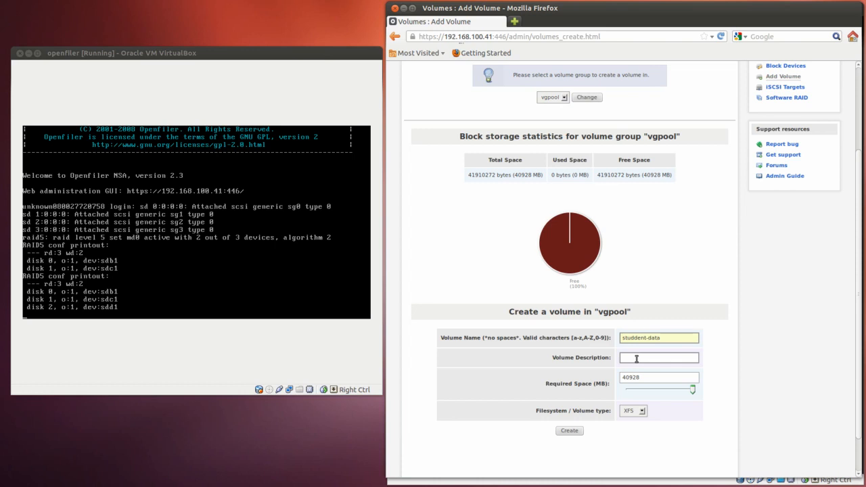
type("student-dat")
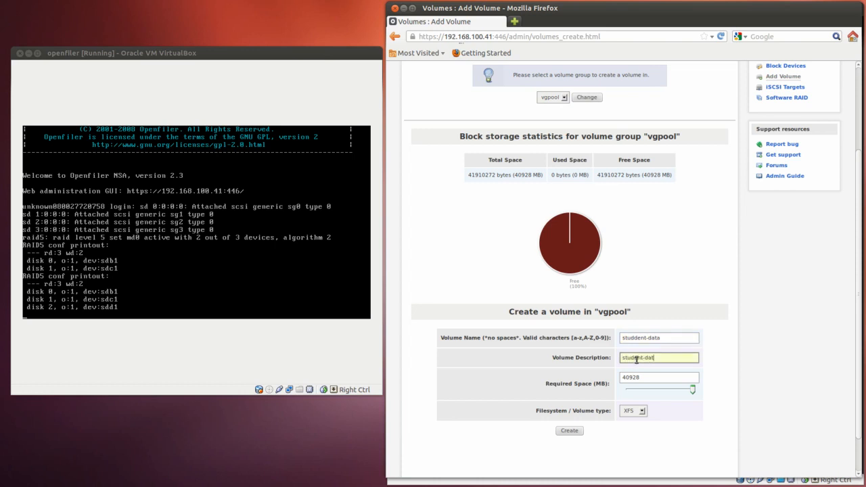
type("a")
left_click(636, 337)
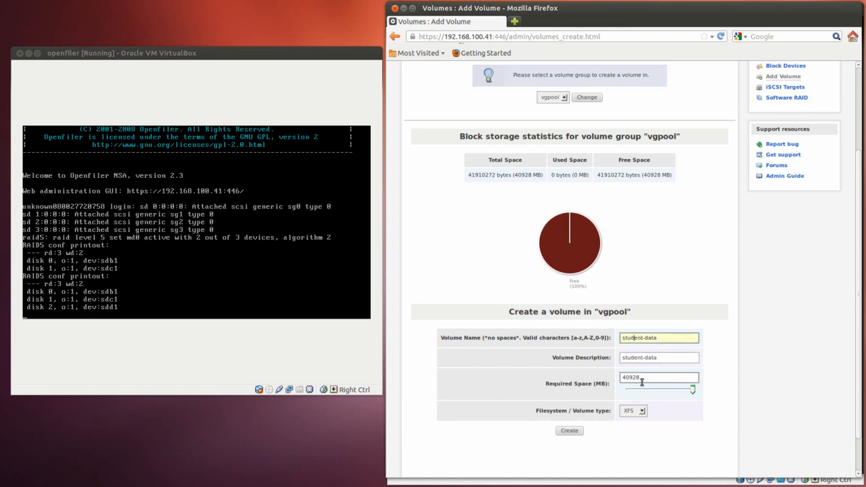
Set the new volume's filesystem type to Ext3 and create the volume
left_click(693, 391)
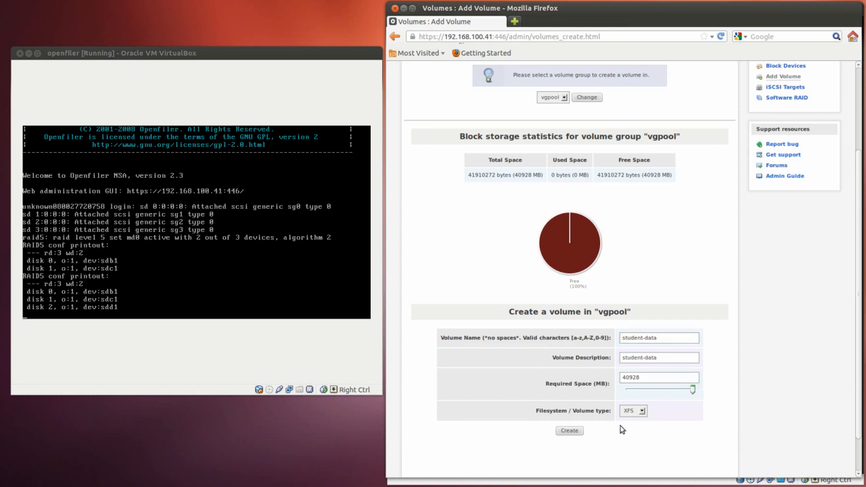
left_click(641, 411)
left_click(640, 428)
left_click(641, 411)
left_click(630, 427)
left_click(566, 431)
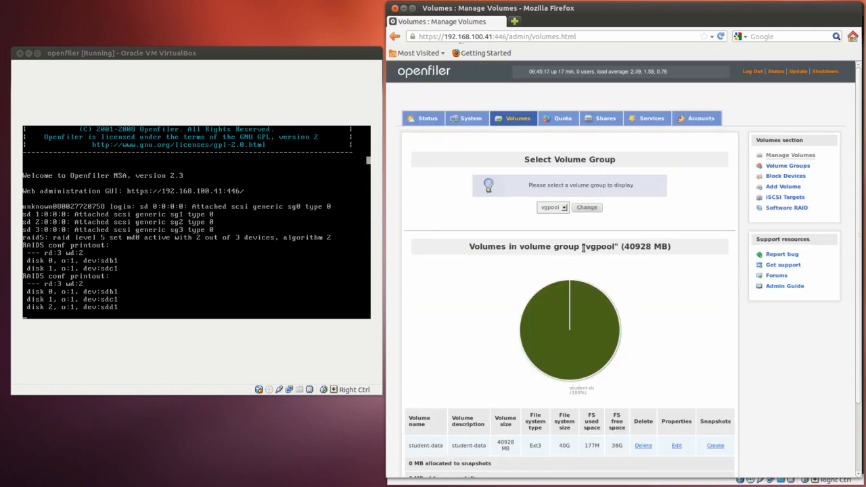
Open the system network setup and name the new network access entry hg03
scroll(582, 253, "down", 2)
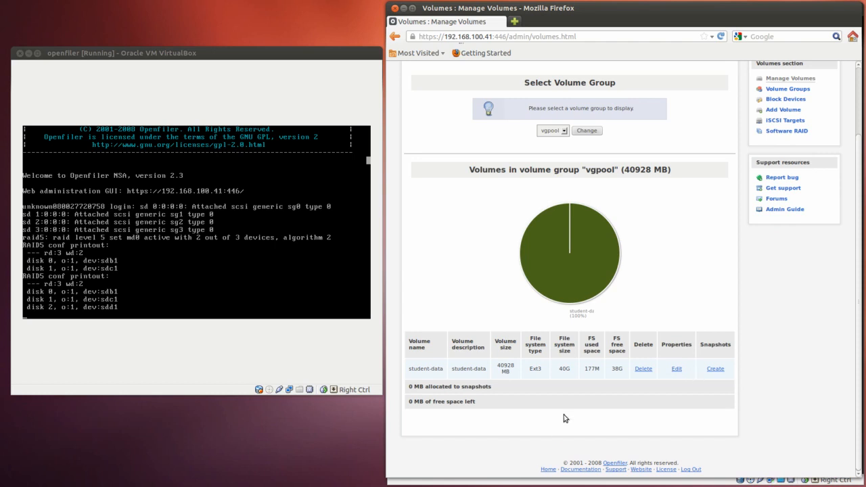
scroll(609, 292, "up", 2)
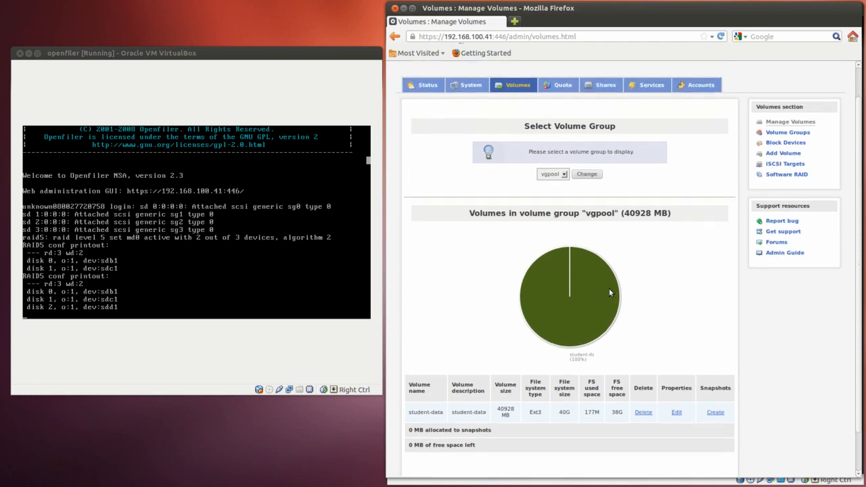
scroll(609, 292, "up", 2)
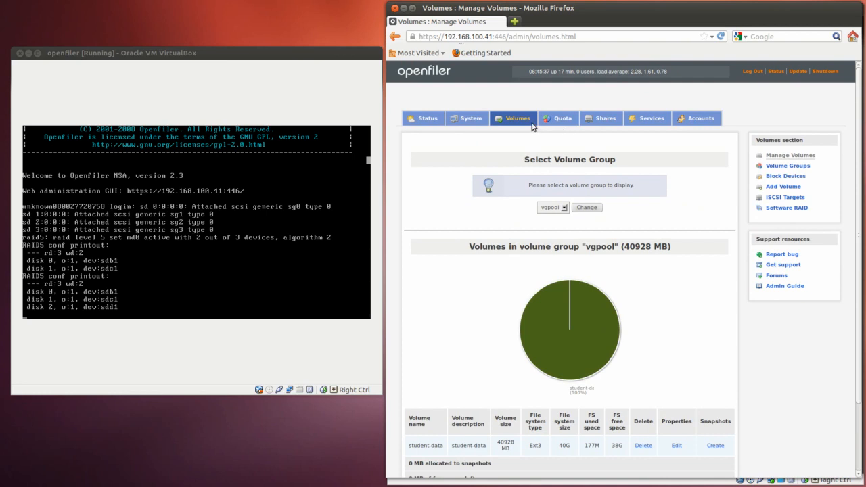
left_click(468, 121)
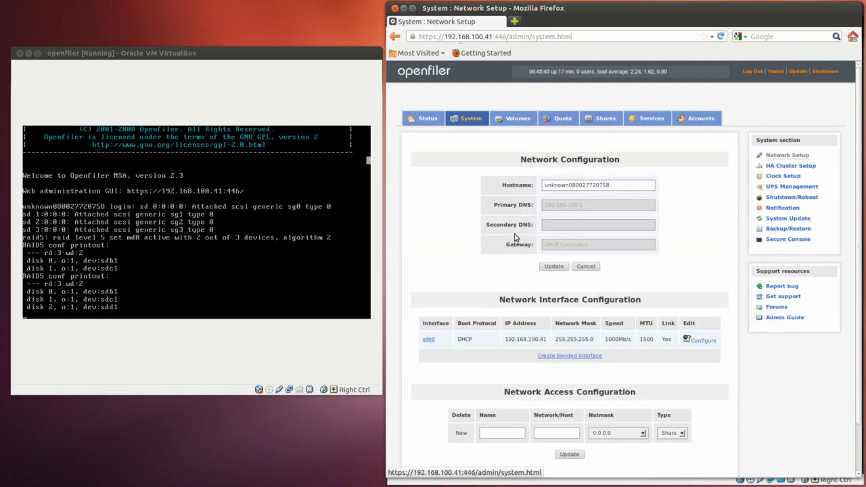
left_click(502, 433)
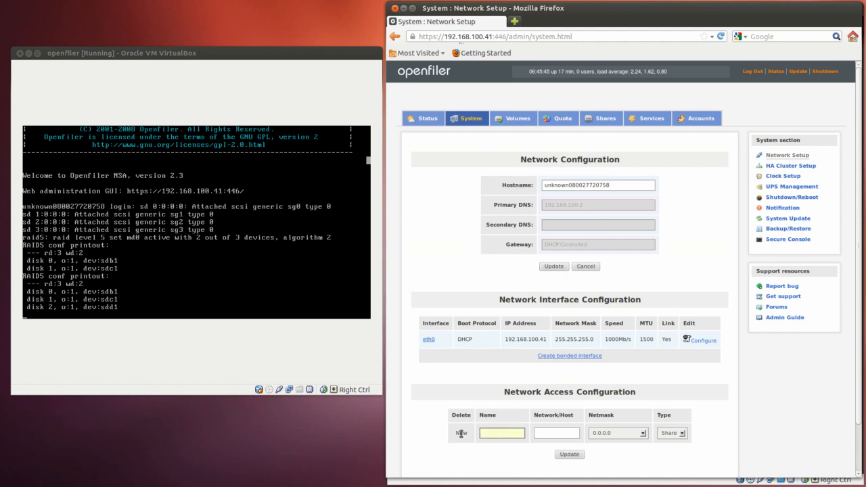
left_click(502, 437)
type("hg03")
Set the hg03 access entry's network to 192.168.100.0 with netmask 255.255.255.0
left_click(552, 431)
left_click(548, 433)
type("19")
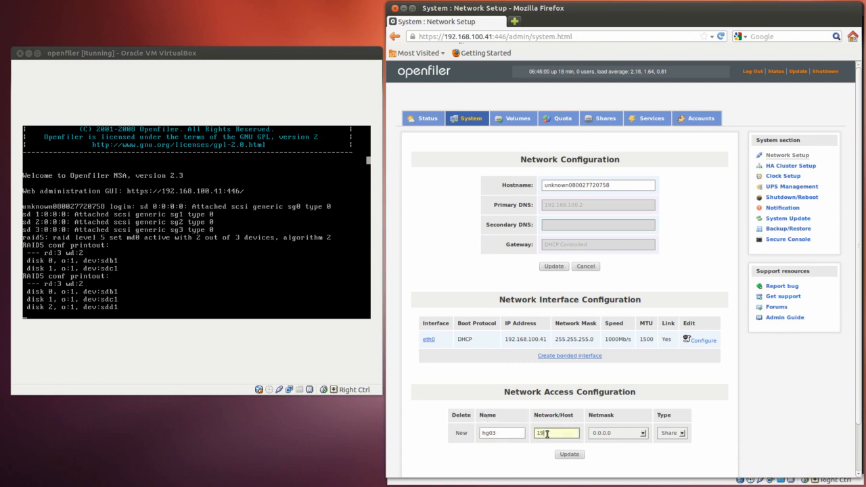
type("2.168.100.0")
left_click(641, 434)
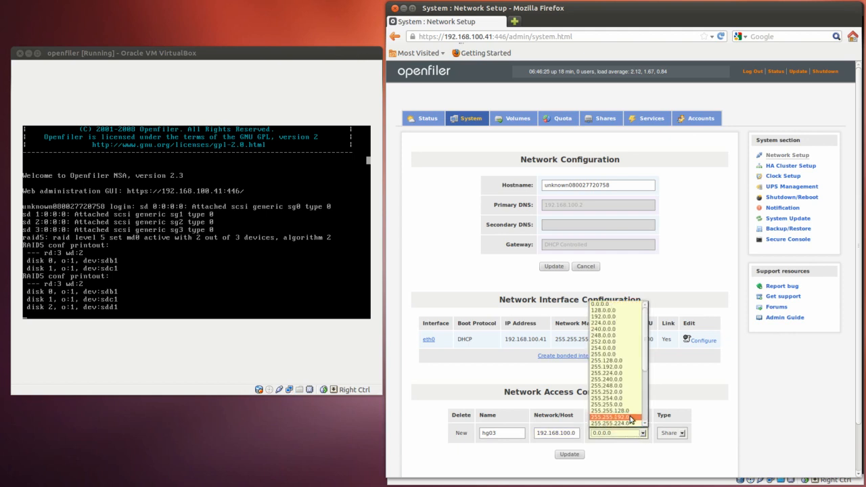
left_click(646, 424)
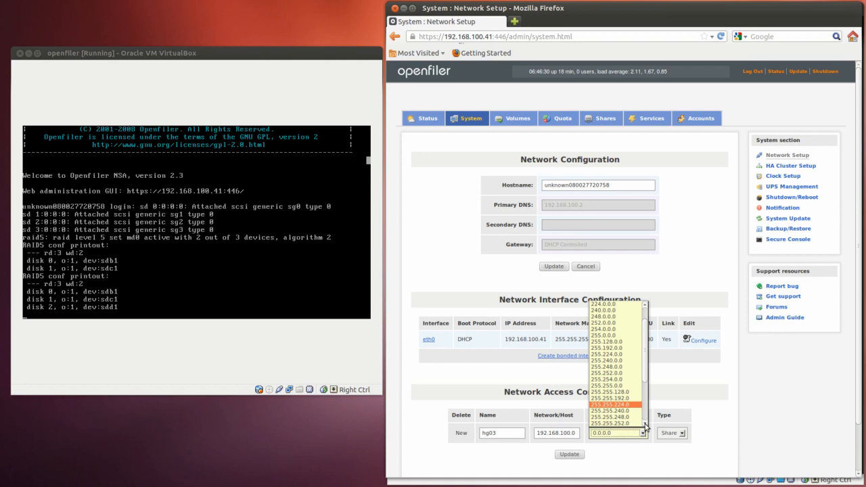
scroll(645, 427, "down", 1)
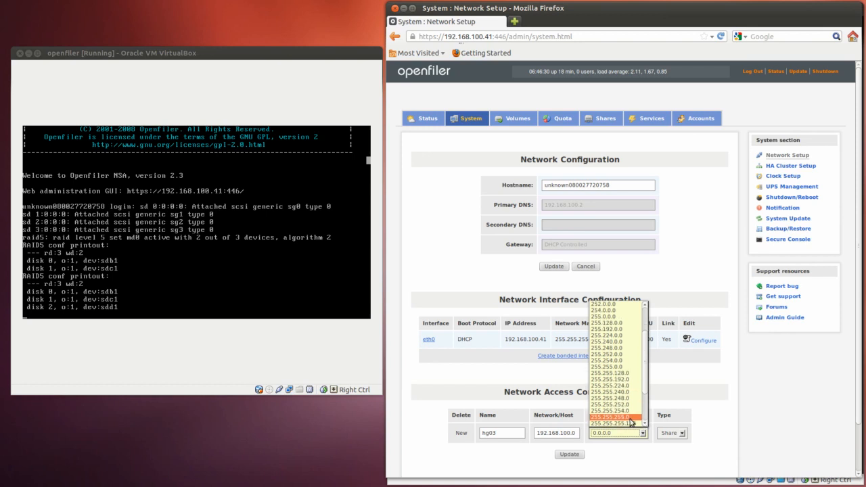
left_click(630, 418)
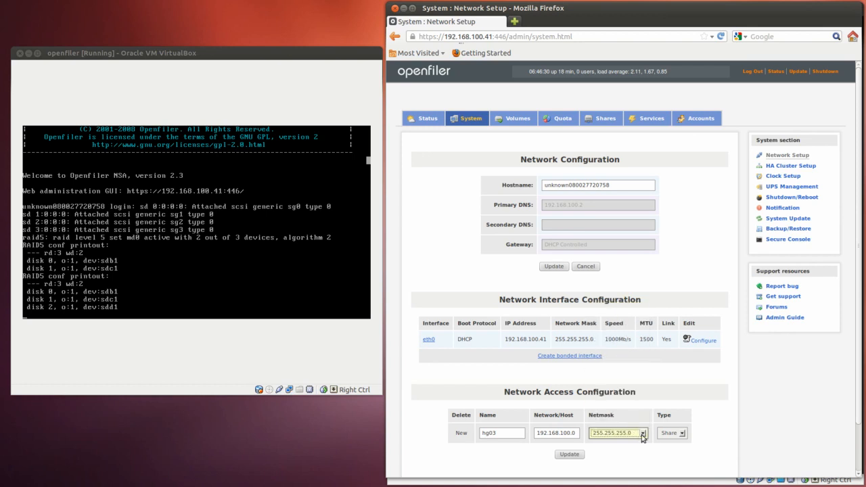
Set the hg03 entry's type to Share and save the network access configuration
left_click(682, 433)
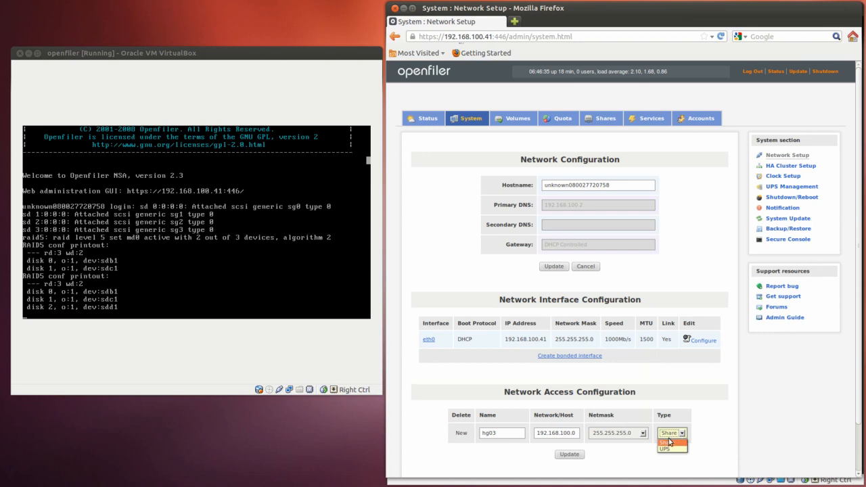
left_click(669, 443)
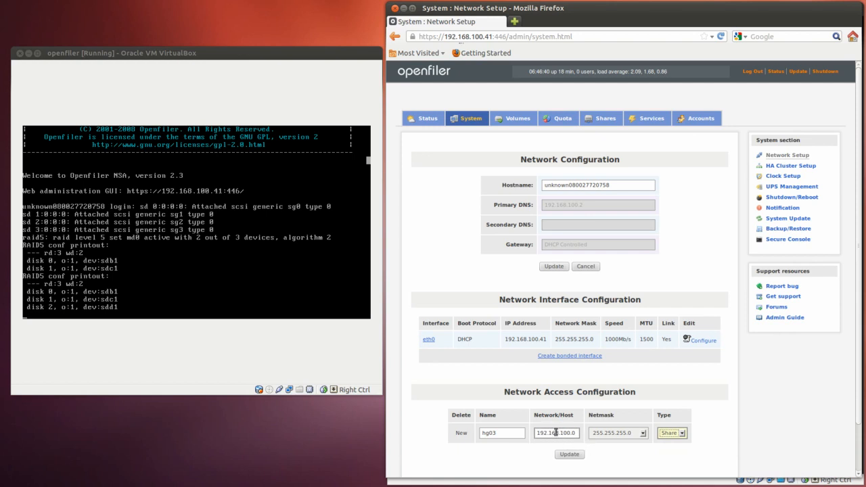
left_click(570, 456)
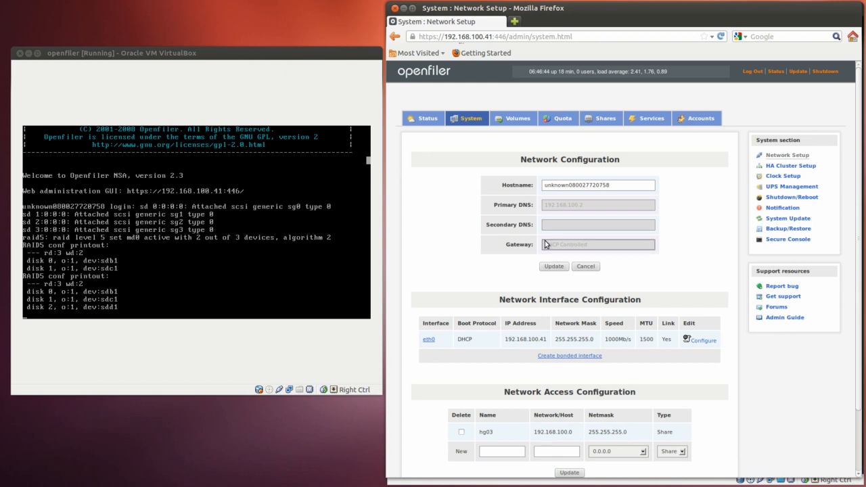
Open the network shares list and create a sub-folder named data inside the student-data volume
scroll(535, 270, "down", 3)
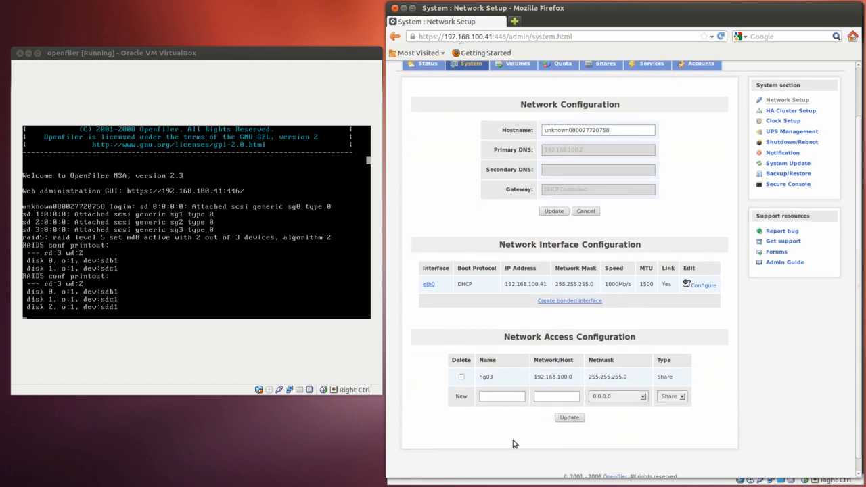
scroll(616, 237, "up", 2)
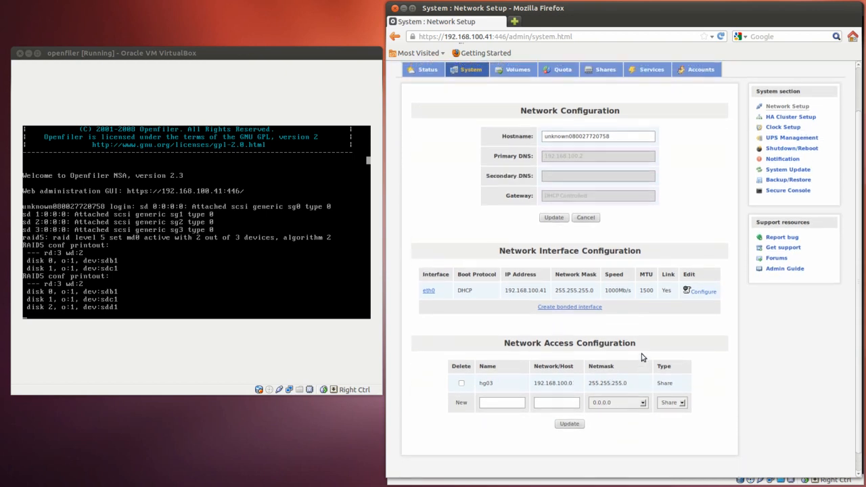
left_click(603, 92)
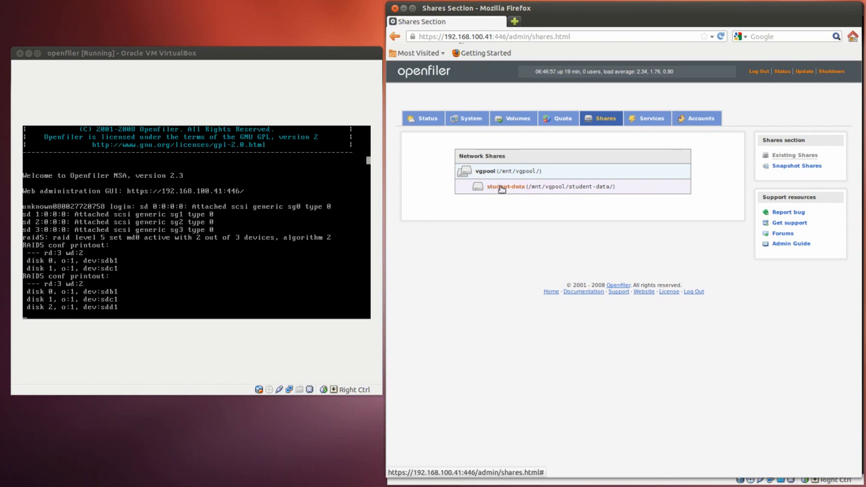
left_click(505, 187)
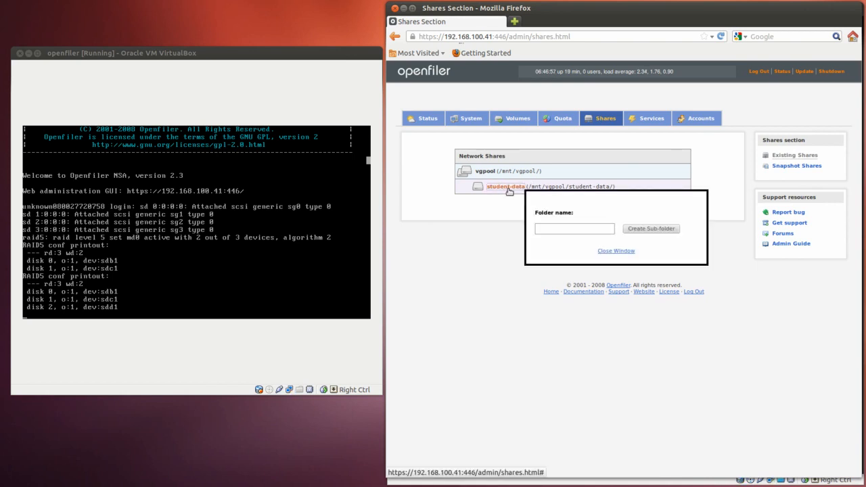
left_click(557, 229)
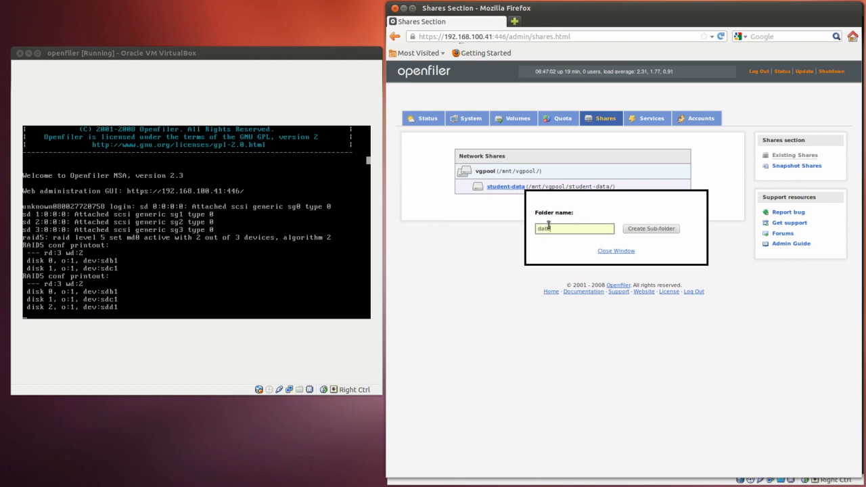
left_click(660, 230)
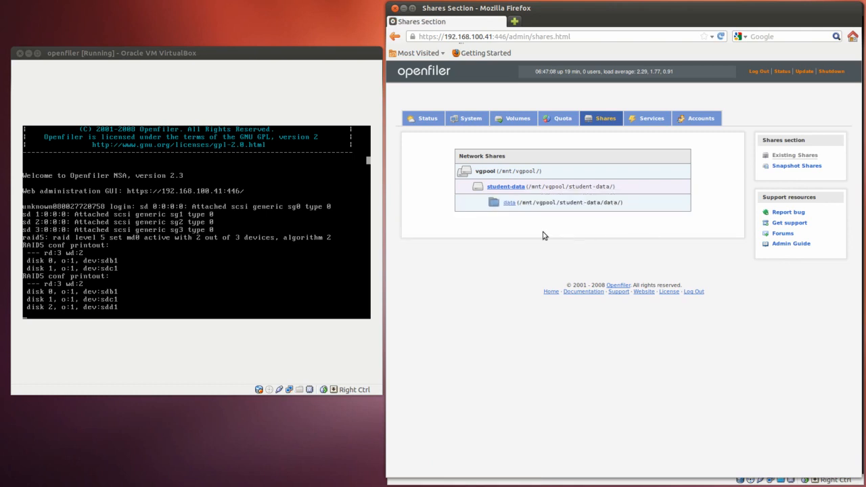
Turn the data folder under student-data into a regular network share
left_click(510, 203)
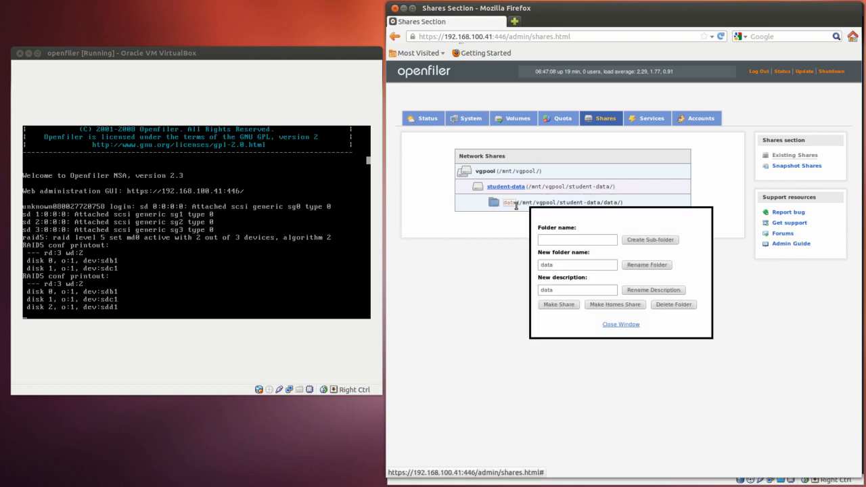
left_click_drag(577, 219, 551, 231)
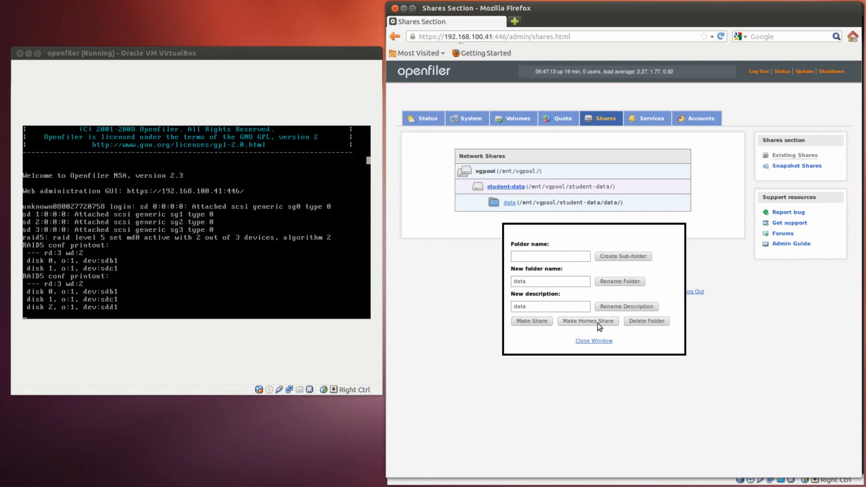
left_click(533, 322)
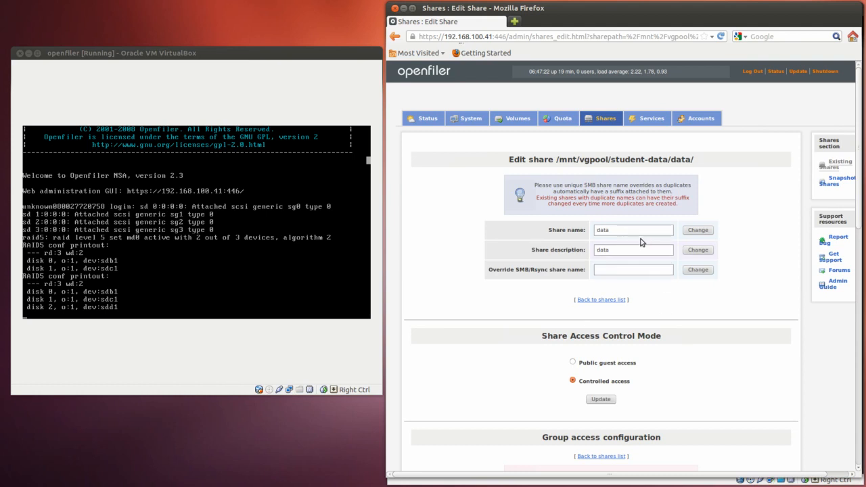
Set the data share's access control mode to Public guest access and save it
scroll(643, 244, "down", 2)
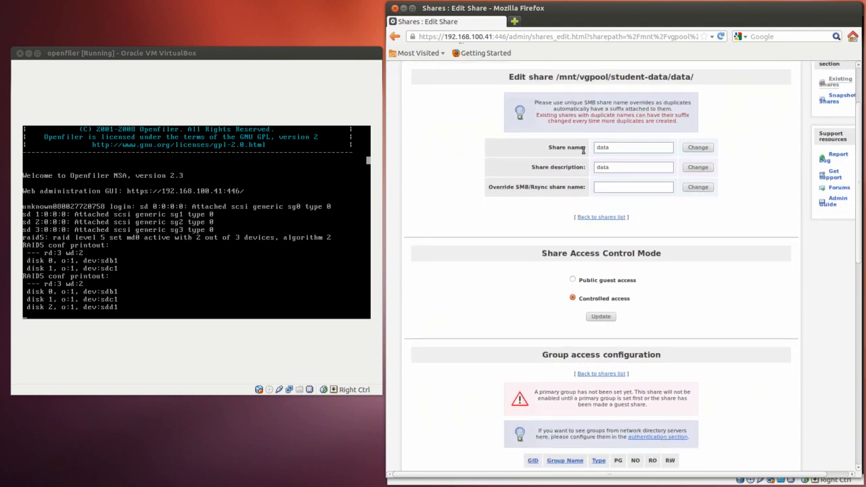
left_click(573, 280)
left_click(574, 298)
left_click(572, 280)
scroll(677, 306, "down", 2)
left_click(598, 262)
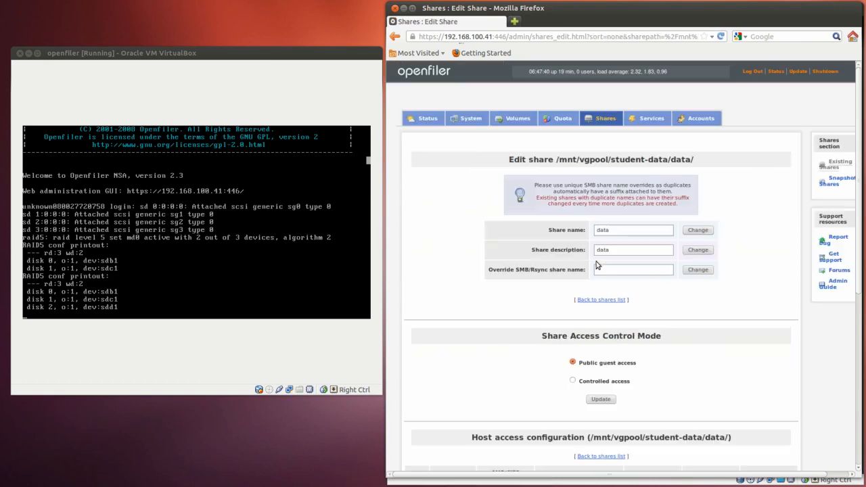
Give the hg03 network read-write access to the data share over SMB/CIFS and FTP, and update the host access configuration
scroll(615, 303, "down", 5)
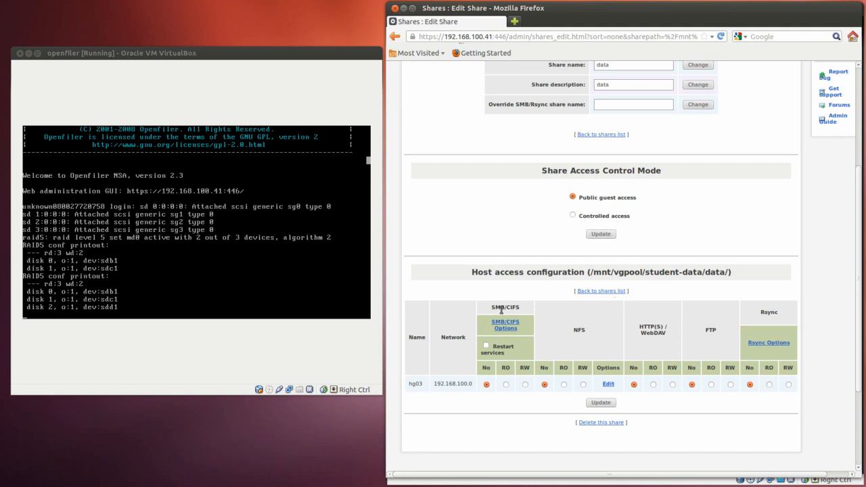
left_click_drag(493, 306, 516, 306)
left_click(762, 312)
double_click(780, 314)
left_click(525, 386)
left_click(730, 384)
left_click(601, 402)
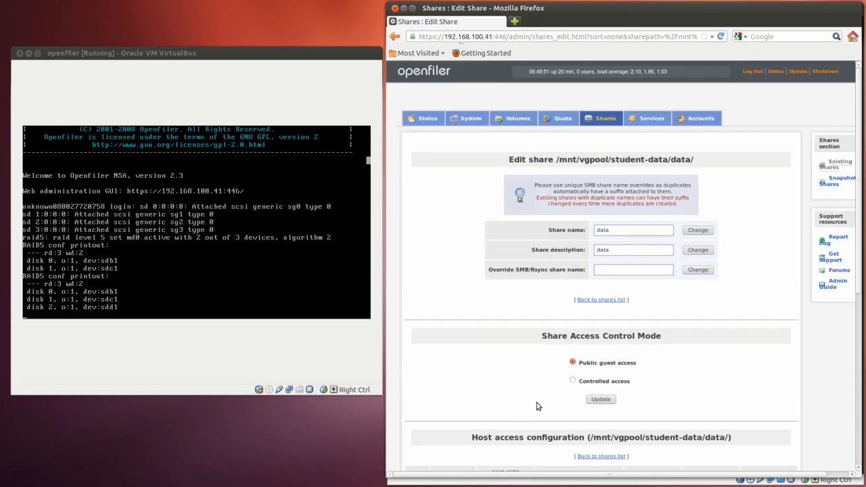
scroll(652, 372, "down", 5)
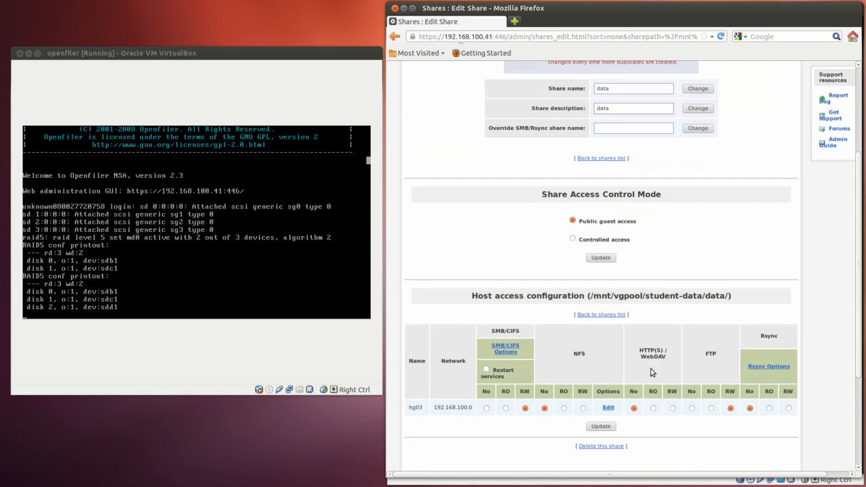
scroll(652, 372, "up", 1)
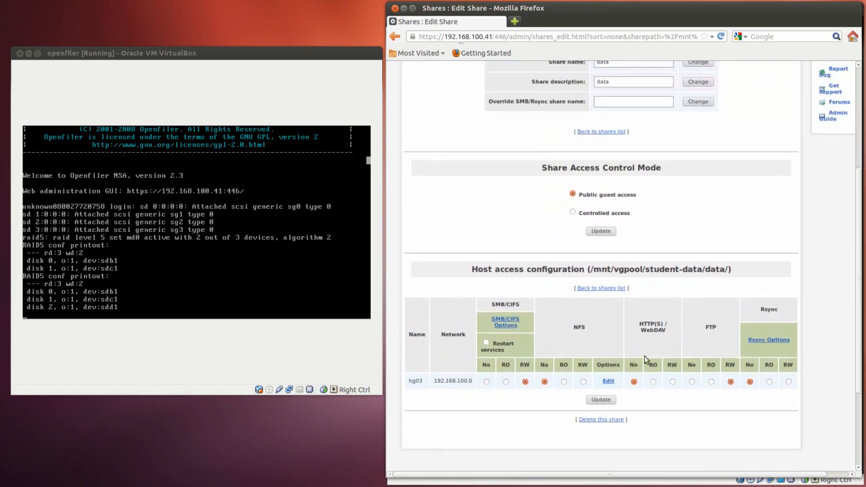
Switch to the Windows XP virtual machine and try to open \\192.168.100.41 from the Run dialog
left_click(404, 9)
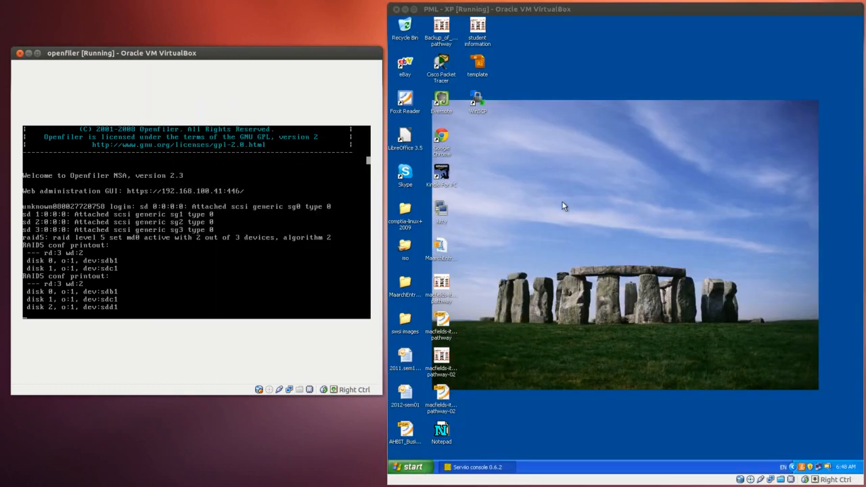
left_click(581, 215)
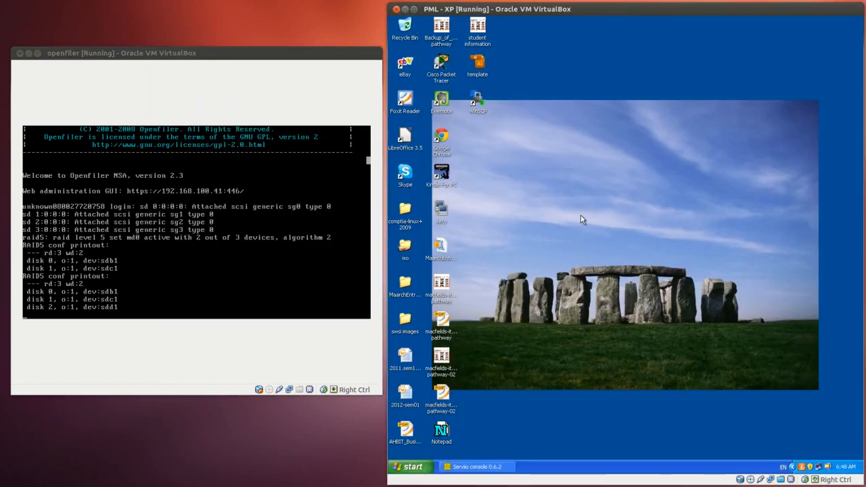
left_click(415, 467)
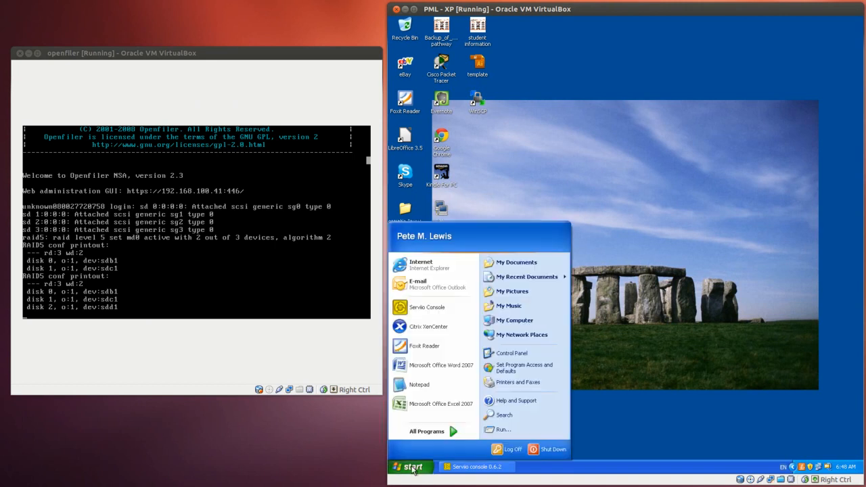
left_click(495, 430)
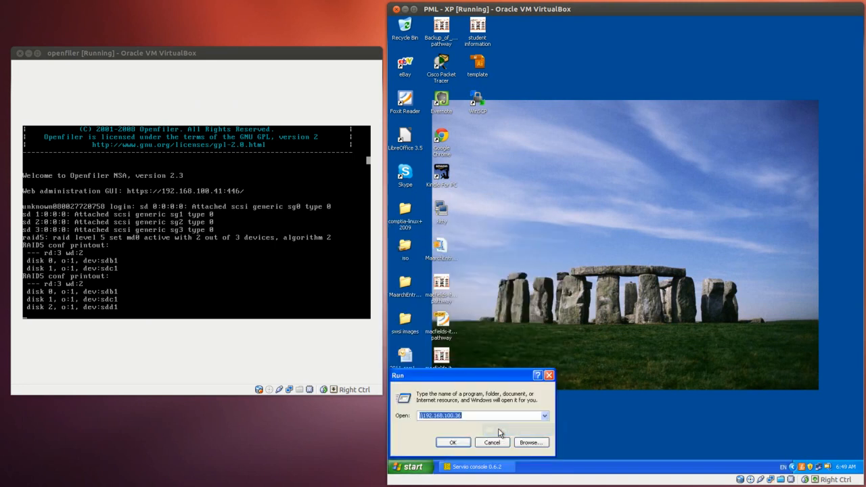
left_click(483, 415)
key("BackSpace")
key("BackSpace")
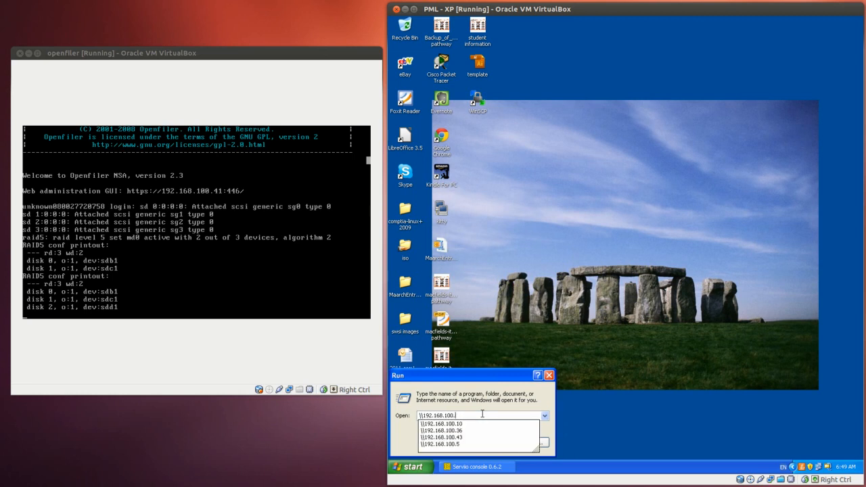
type("41")
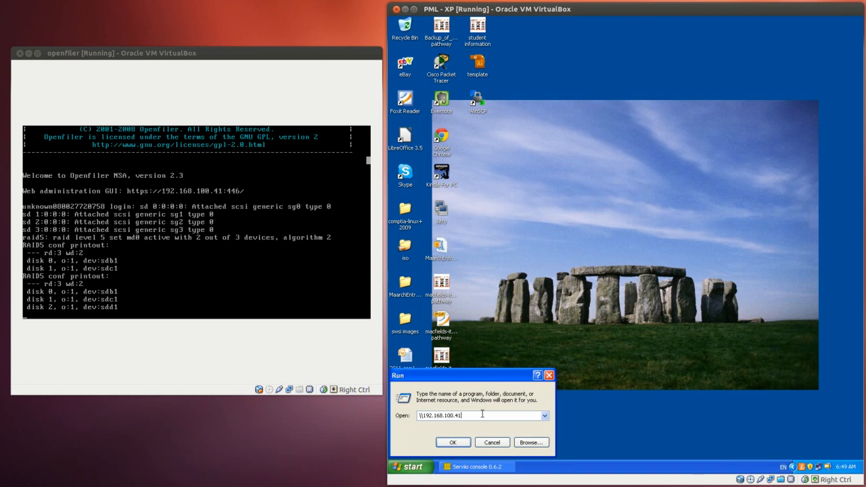
key("Return")
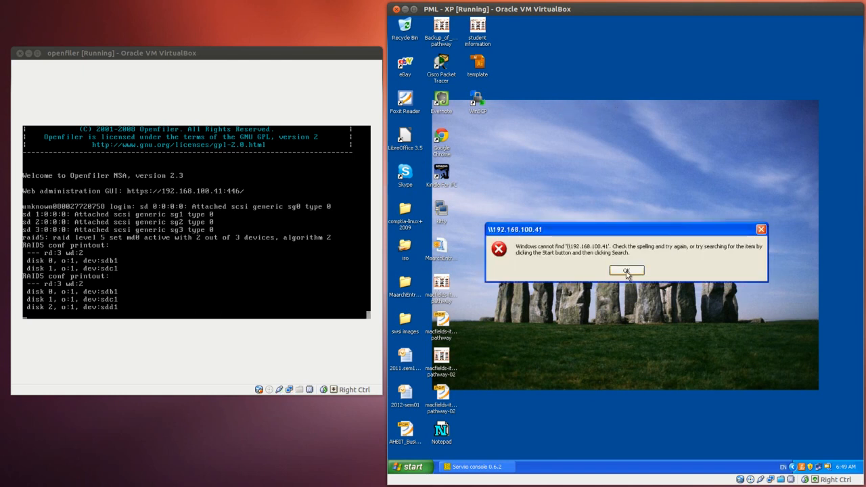
left_click(625, 271)
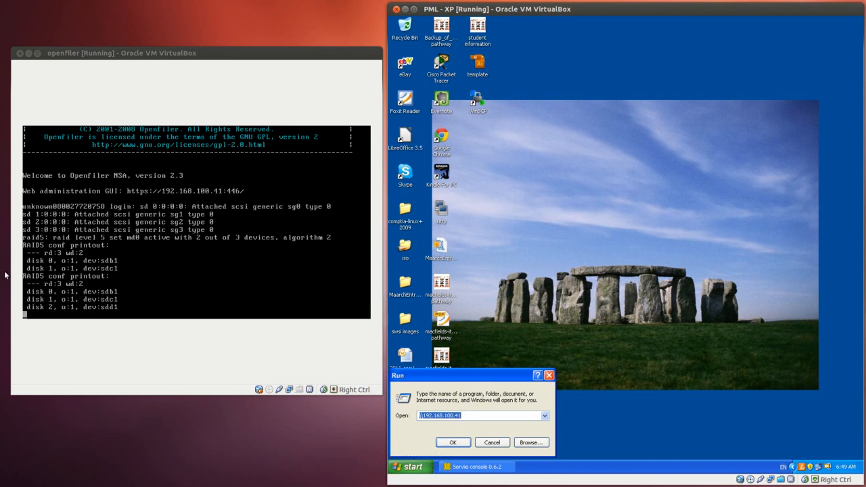
Switch back to Firefox and return to the start of the data share's Openfiler edit page
left_click(0, 196)
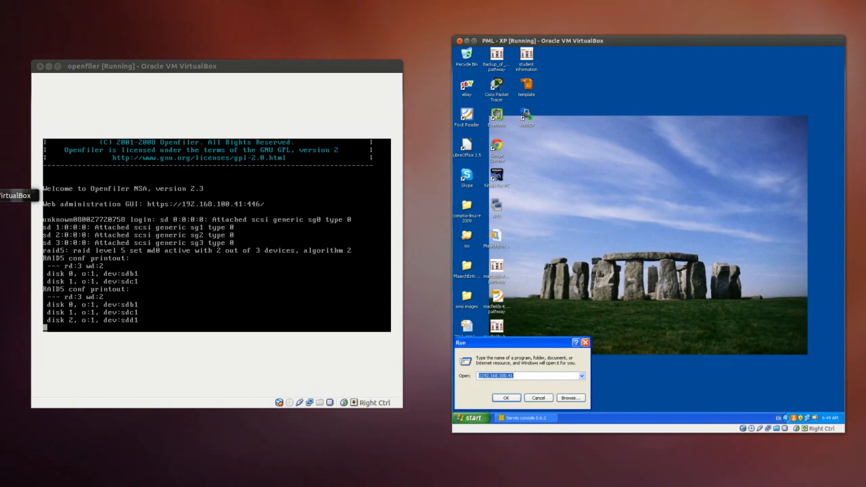
left_click(0, 195)
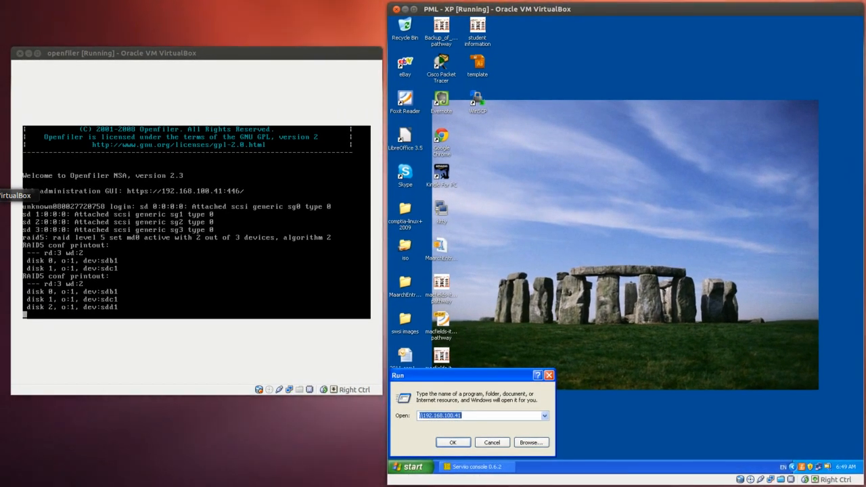
left_click(0, 166)
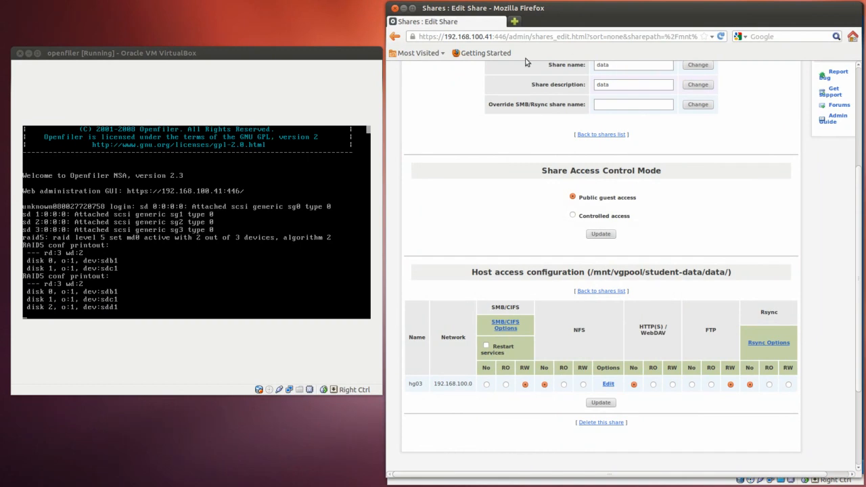
scroll(570, 166, "up", 3)
scroll(570, 166, "up", 2)
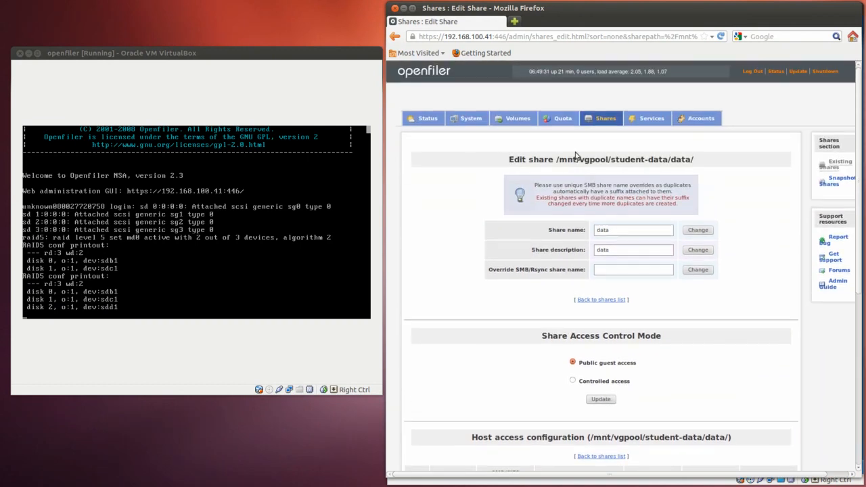
Enable the SMB/CIFS server and FTP server services in Openfiler
left_click(655, 120)
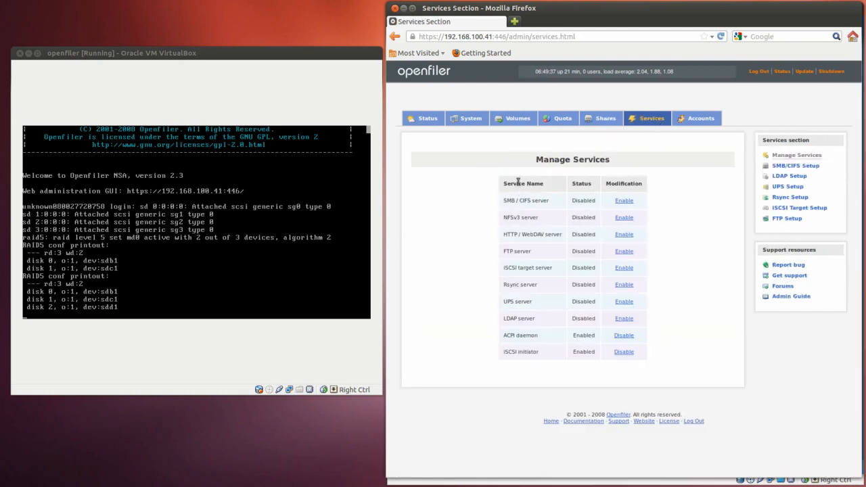
left_click(624, 202)
left_click_drag(504, 200, 552, 205)
left_click(623, 251)
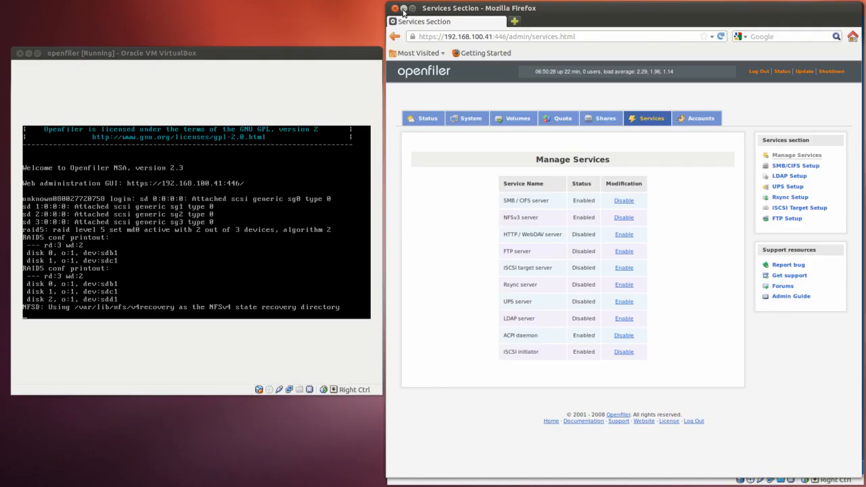
Switch to the Windows XP virtual machine and open \\192.168.100.41 from the Run dialog, closing and reopening its window
left_click(403, 8)
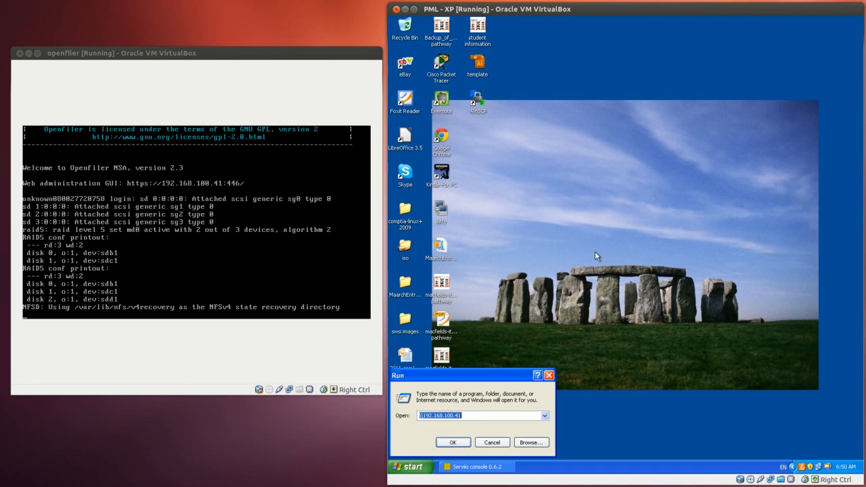
left_click(453, 443)
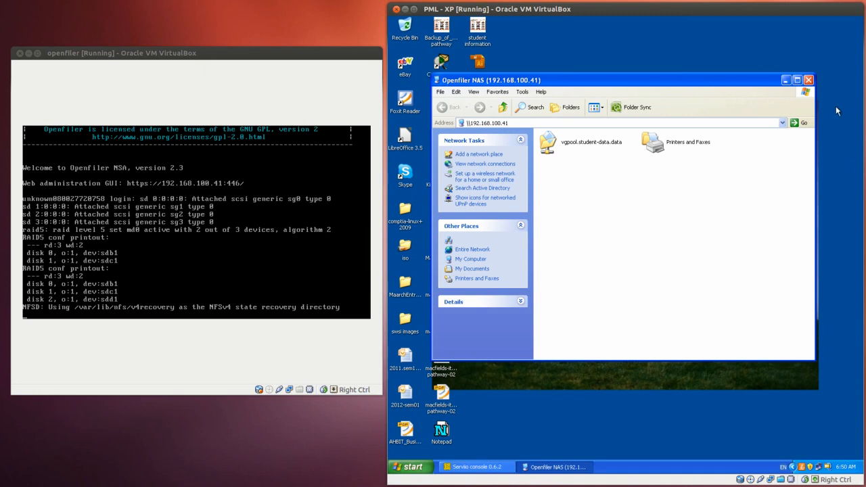
left_click(809, 80)
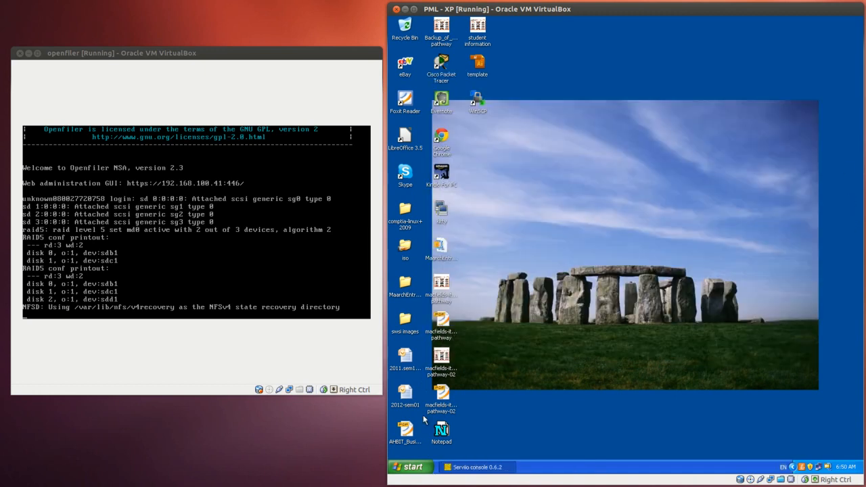
left_click(410, 467)
left_click(501, 431)
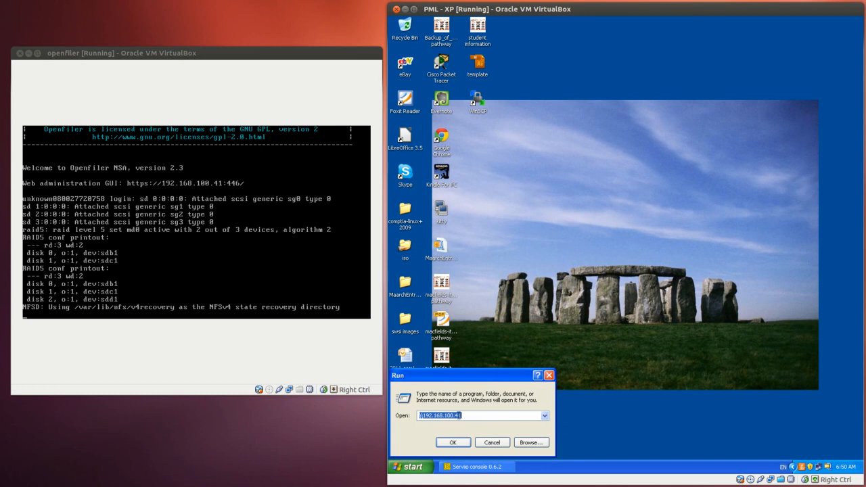
left_click(454, 443)
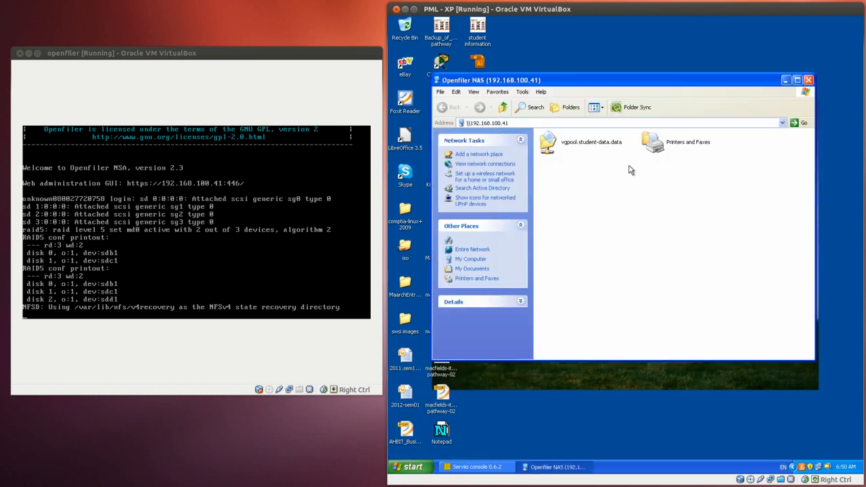
Open the vgpool.student-data.data share on the Openfiler NAS, going back up one level and reopening it
double_click(593, 144)
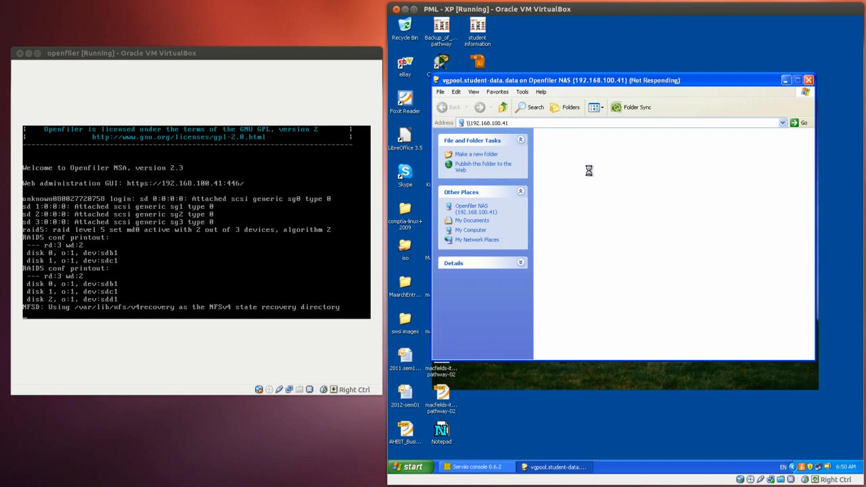
left_click(504, 108)
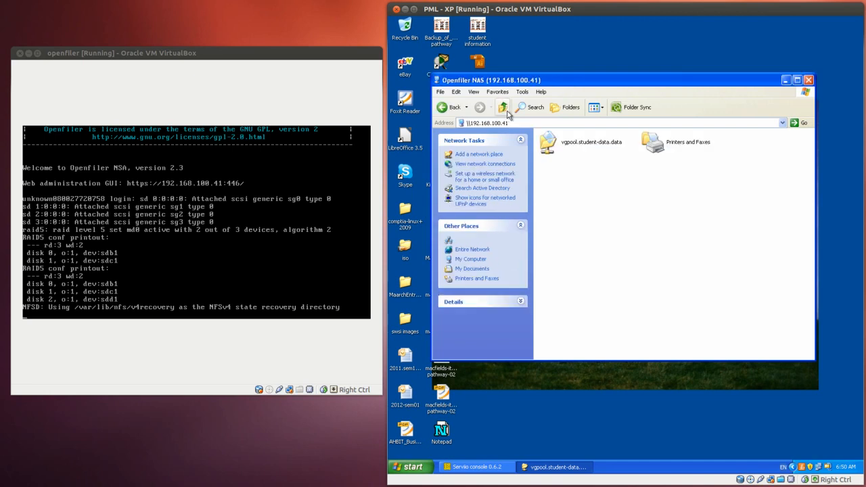
double_click(587, 143)
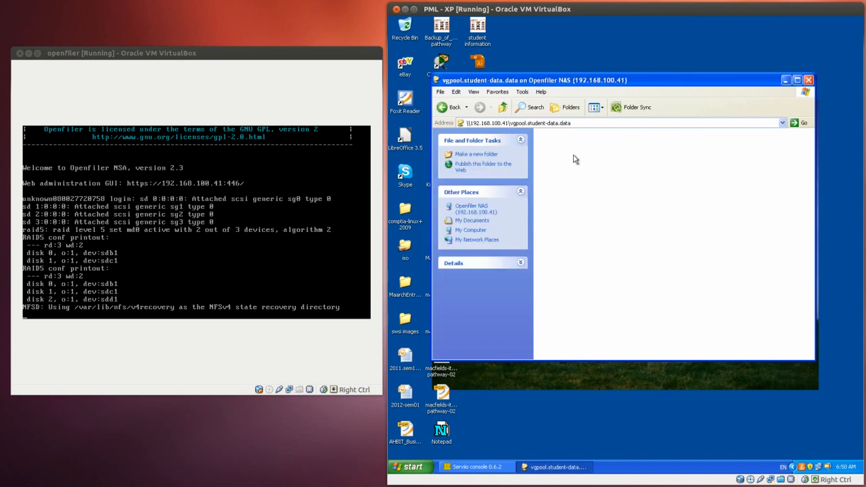
Create a folder named tester in the vgpool.student-data.data share
right_click(574, 159)
mouse_move(637, 243)
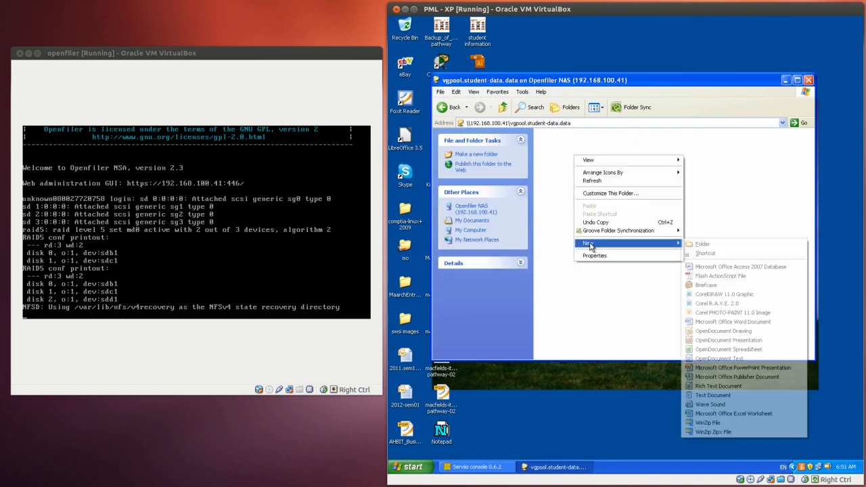
left_click(725, 246)
type("tester")
key("Return")
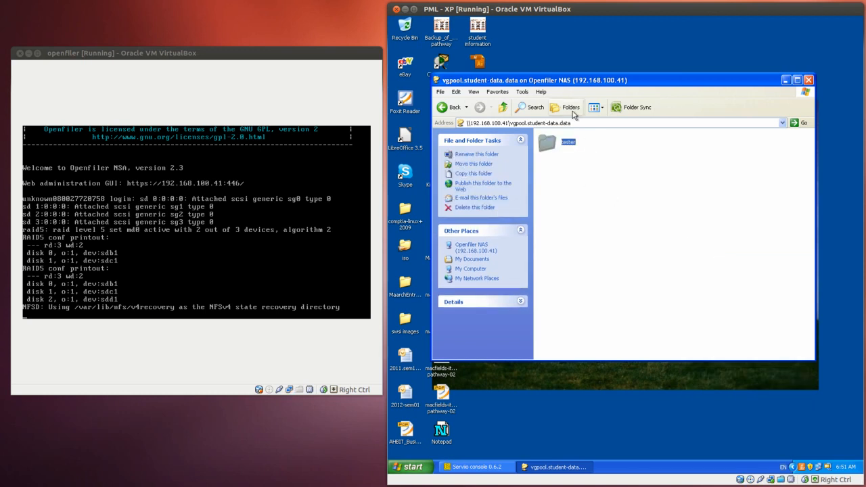
Open the tester folder and create a text document named tester01.txt in it
double_click(561, 143)
right_click(566, 147)
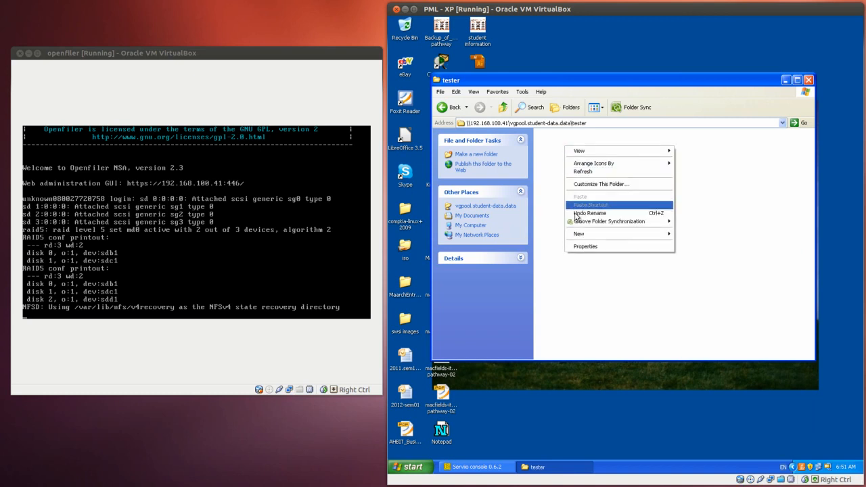
mouse_move(586, 233)
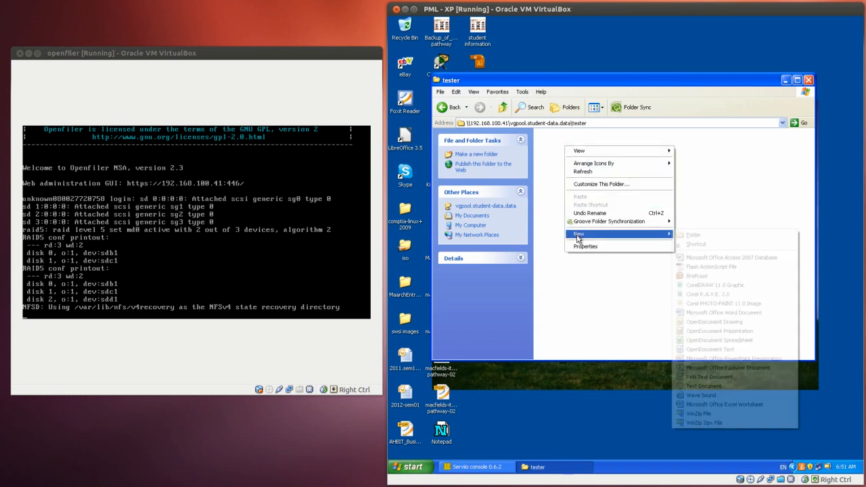
left_click(720, 387)
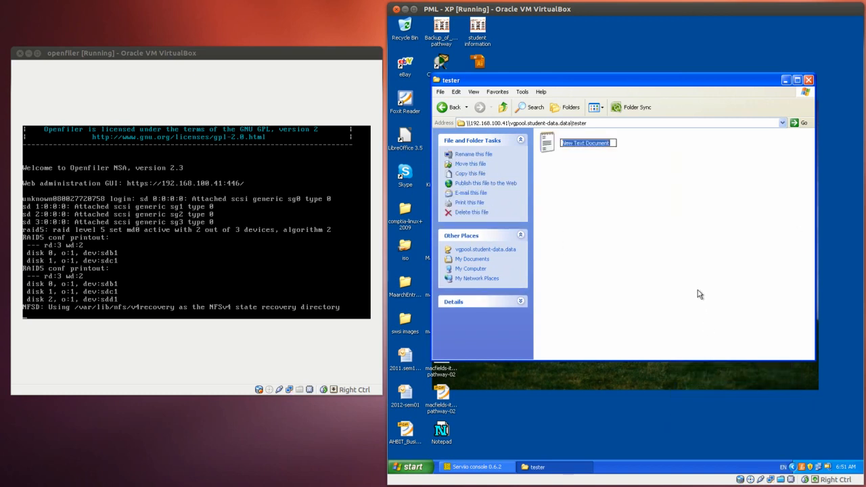
type("tester01.txt")
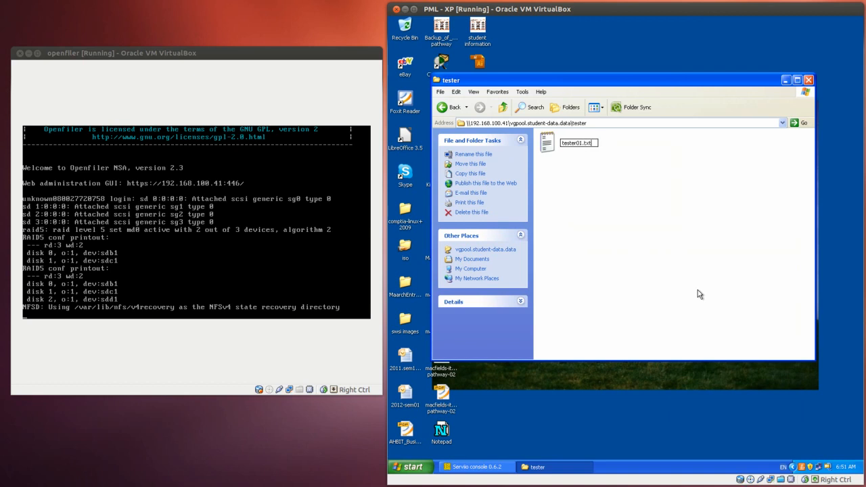
left_click(698, 290)
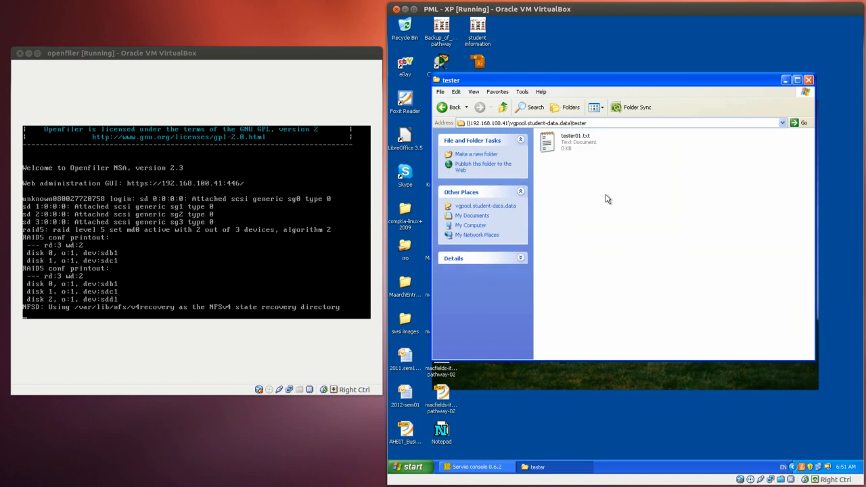
Open tester01.txt in Notepad, enter the sample text dskdfjkdsfjkdsfjk, save the file and close it
left_click(569, 139)
double_click(569, 140)
right_click(571, 149)
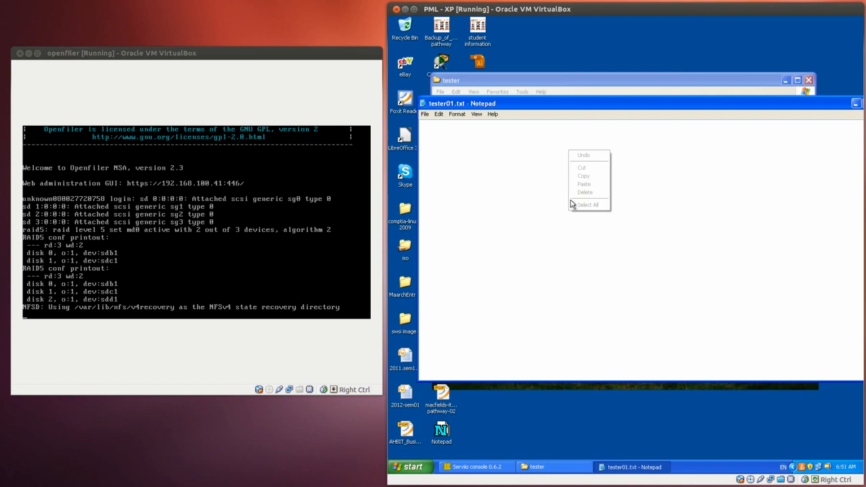
left_click(543, 170)
type("dskdfjkdsfjkdsfjk")
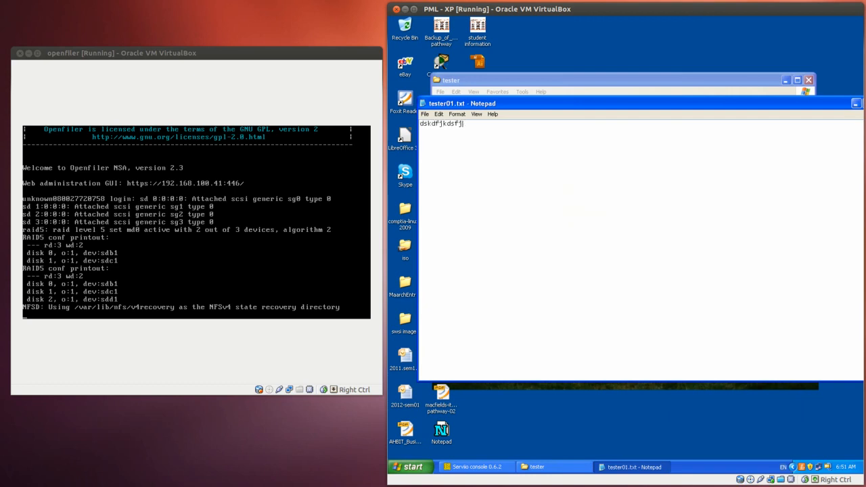
left_click(427, 115)
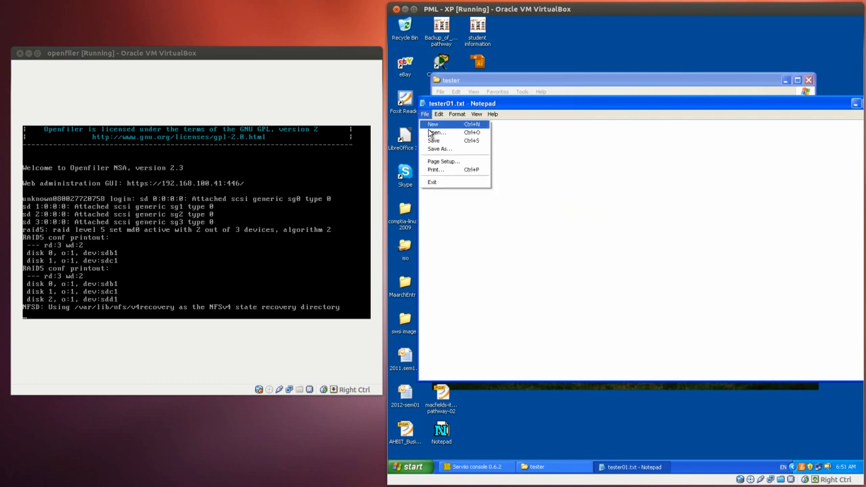
left_click(437, 138)
left_click_drag(842, 104, 786, 111)
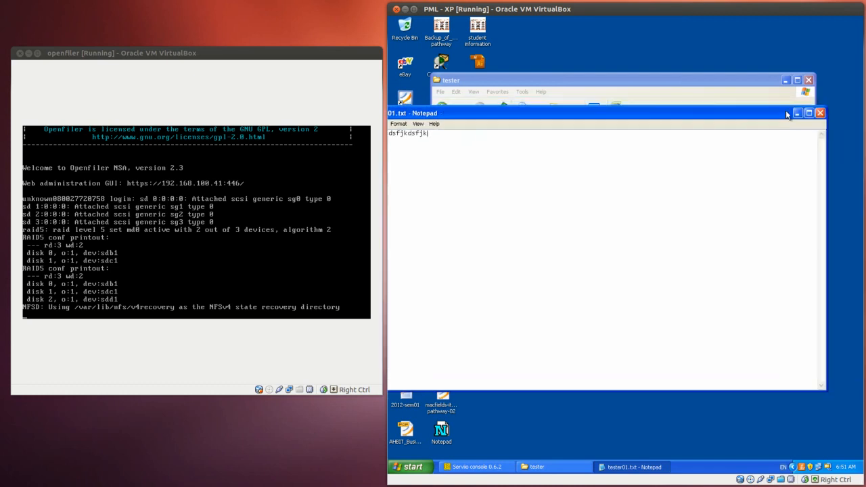
left_click(820, 113)
Select tester01.txt in the tester folder and open its name for editing
left_click(564, 168)
left_click(557, 146)
left_click(567, 182)
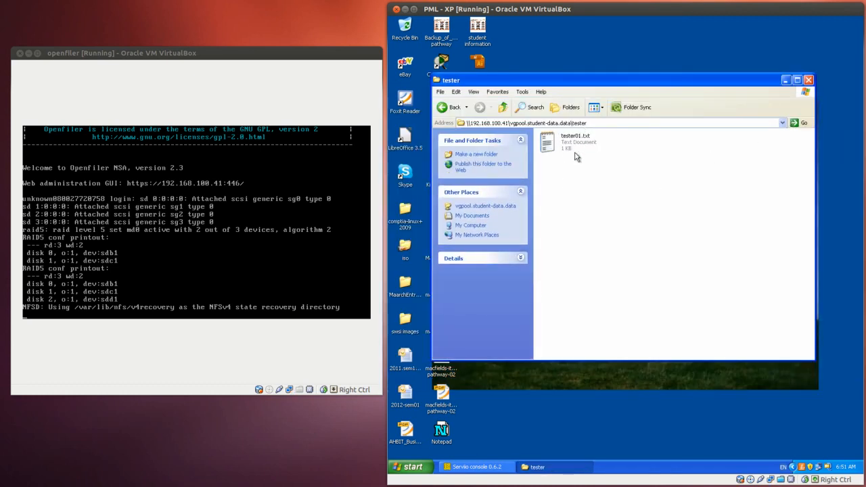
left_click(575, 156)
left_click(574, 150)
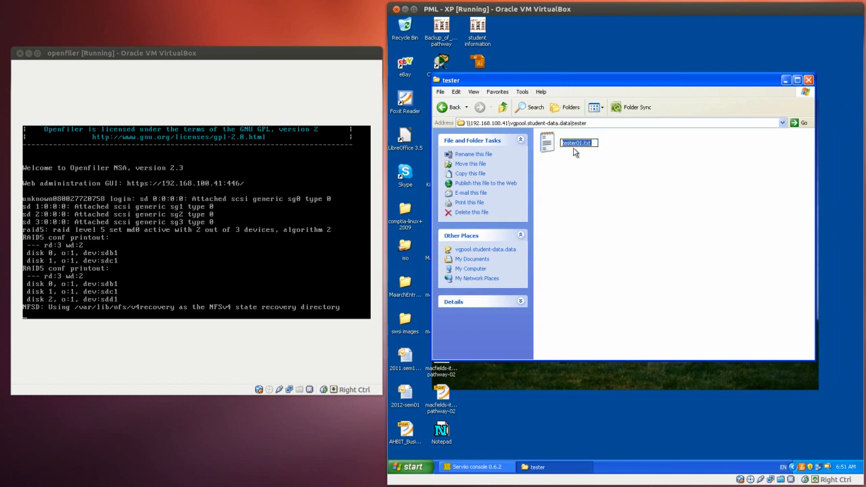